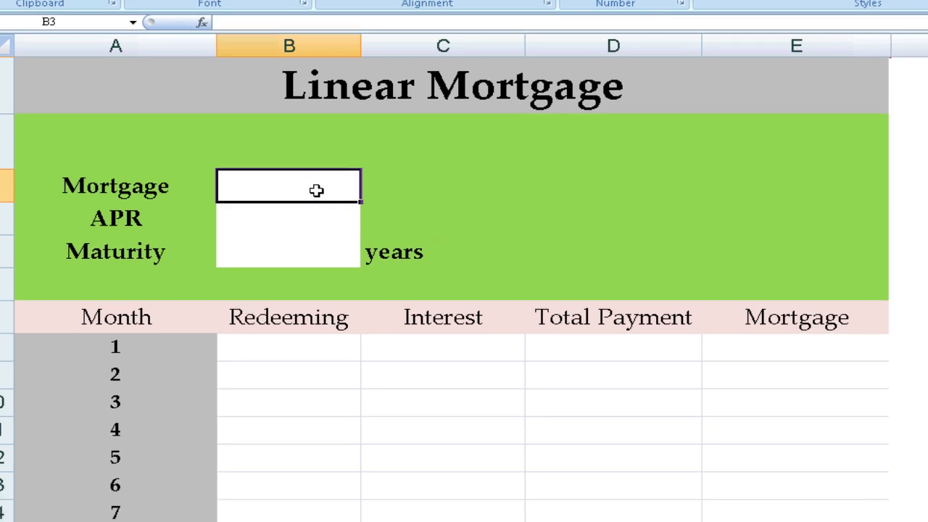
# Enter the loan inputs: mortgage 300000 in B3, APR 5% in B4 and maturity 30 years in B5
pyautogui.write('3')
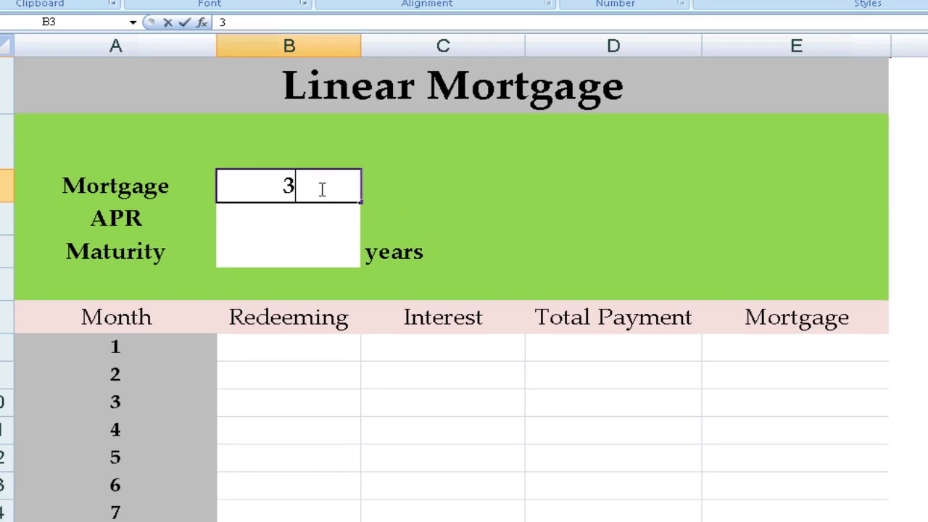
pyautogui.write('00')
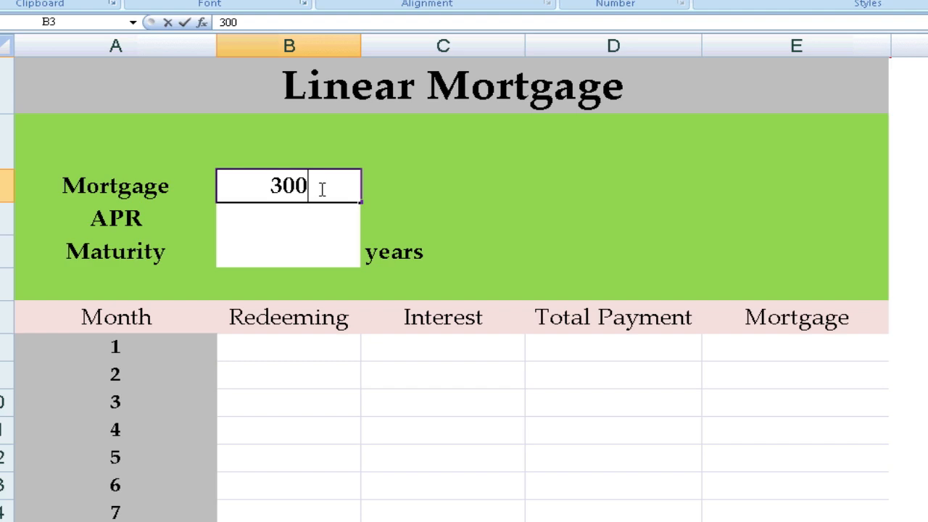
pyautogui.write('000')
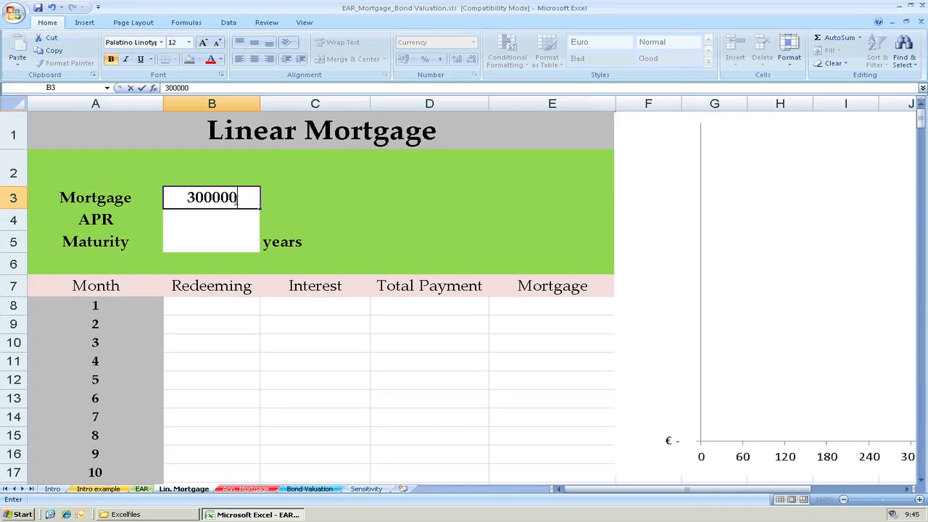
pyautogui.press('Return')
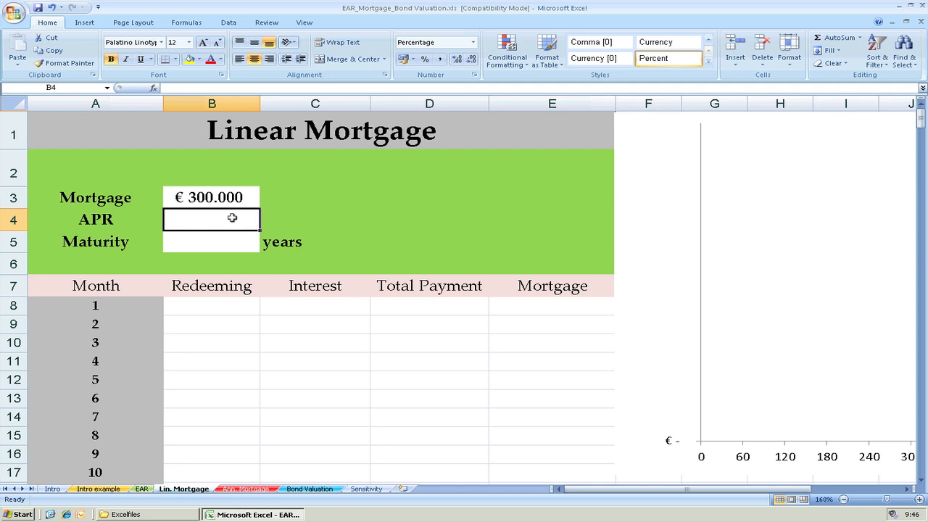
pyautogui.write('5%')
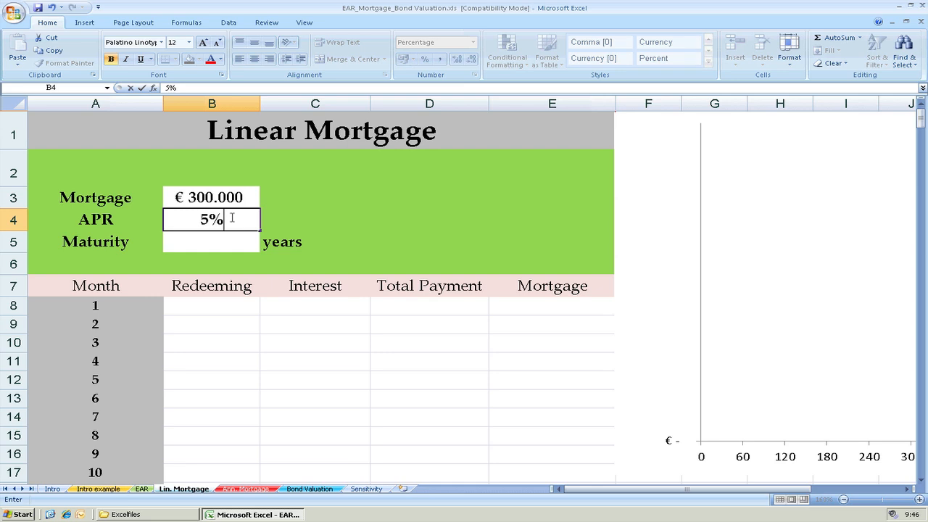
pyautogui.press('Return')
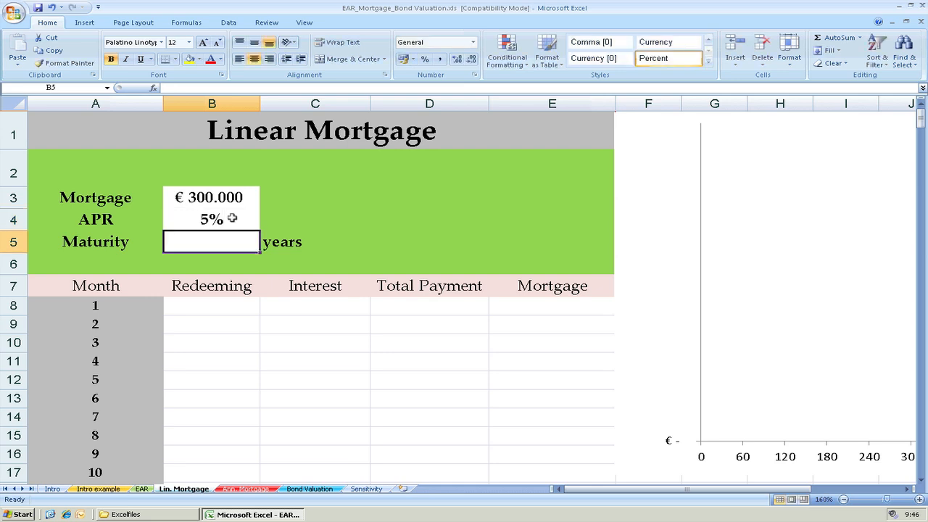
pyautogui.write('30')
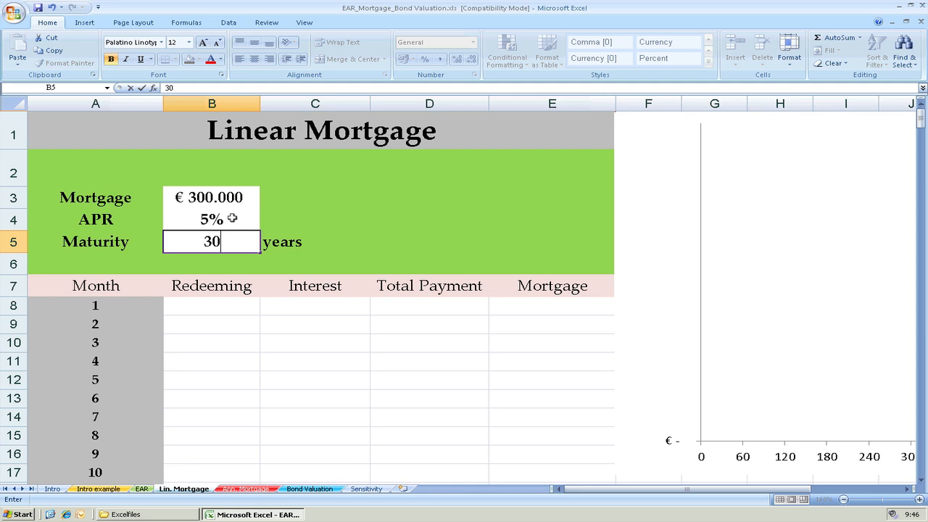
pyautogui.click(372, 210)
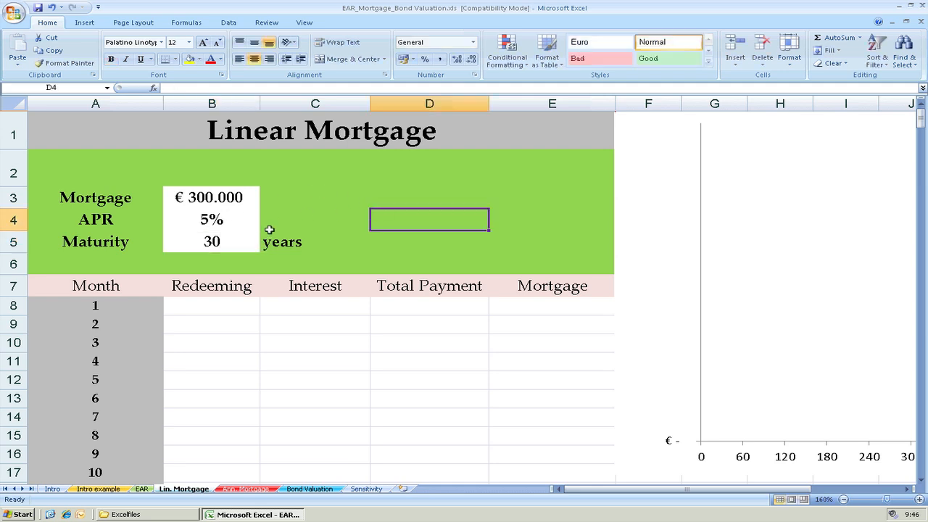
# Enter the month 1 redeeming formula =$B$3/($B$5*12) in B8, with absolute references to the mortgage and the maturity
pyautogui.click(200, 311)
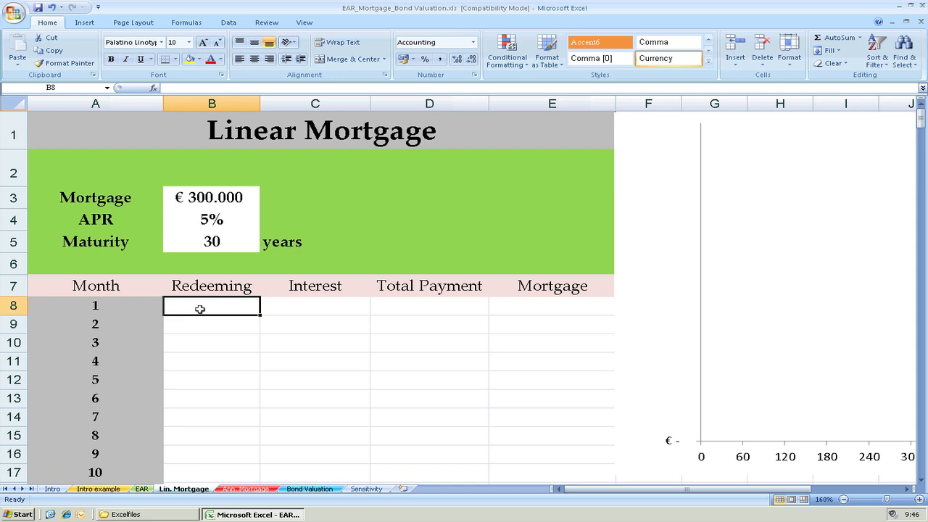
pyautogui.write('=')
pyautogui.click(208, 200)
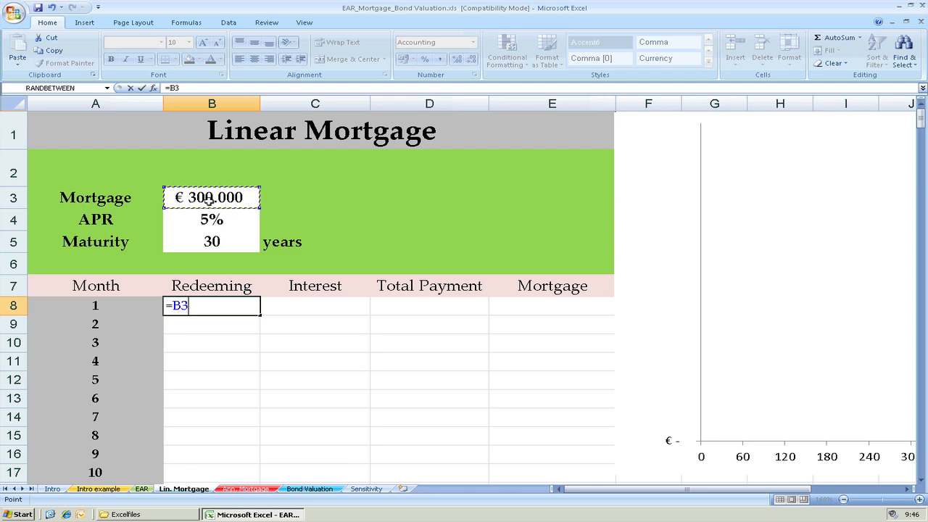
pyautogui.write('/(')
pyautogui.click(212, 241)
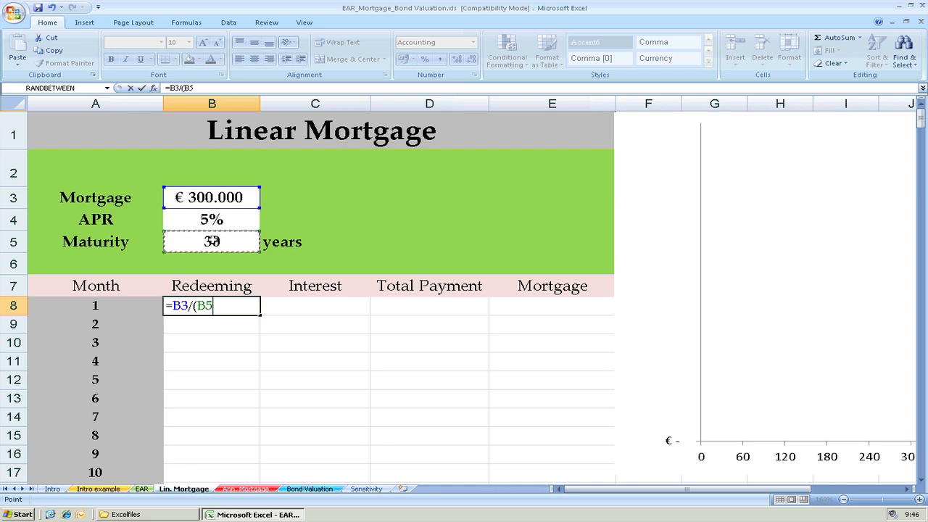
pyautogui.write('*12)')
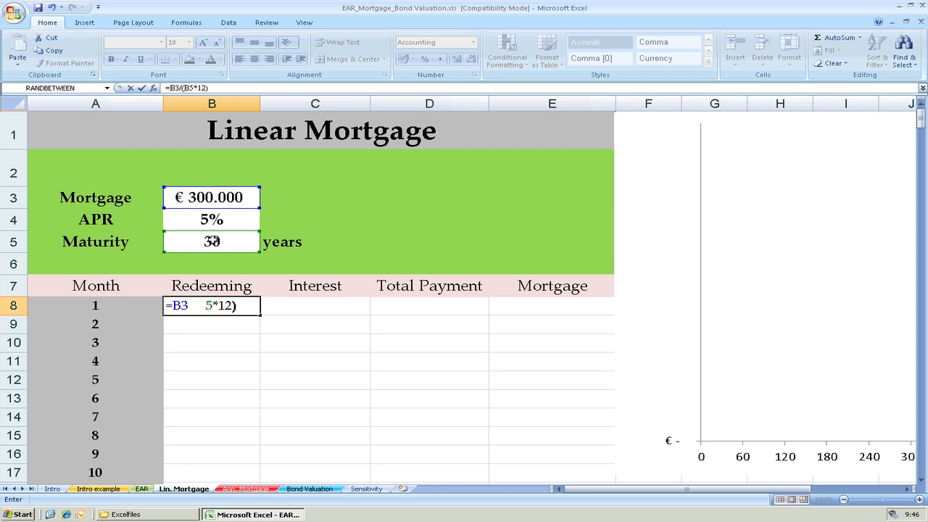
pyautogui.click(178, 303)
pyautogui.press('F4')
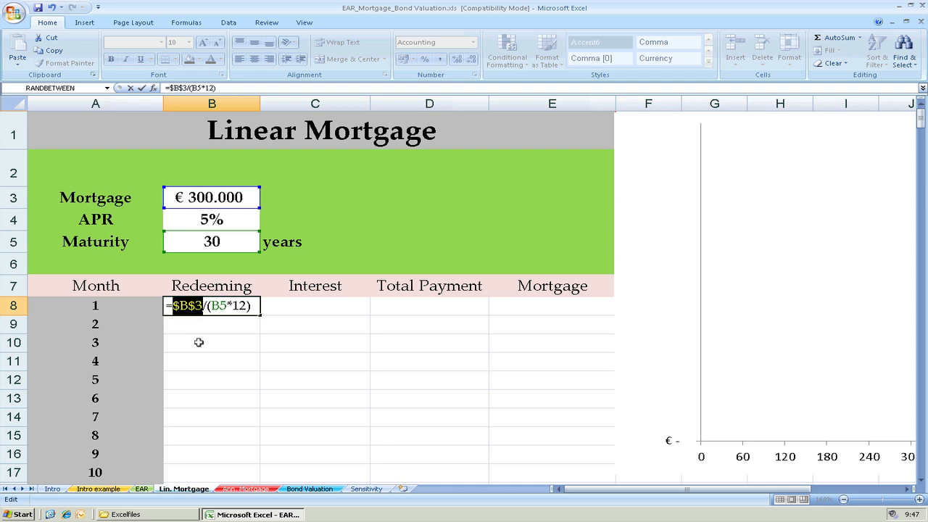
pyautogui.click(220, 305)
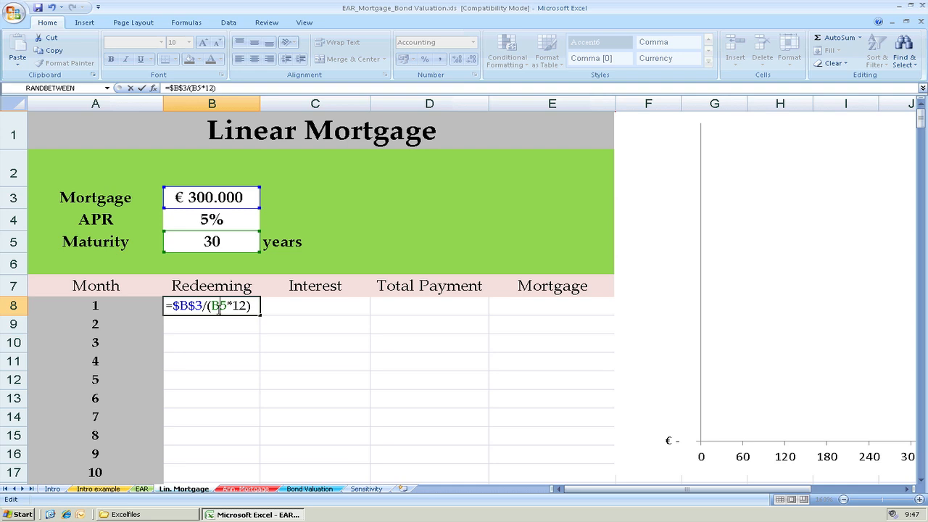
pyautogui.press('F4')
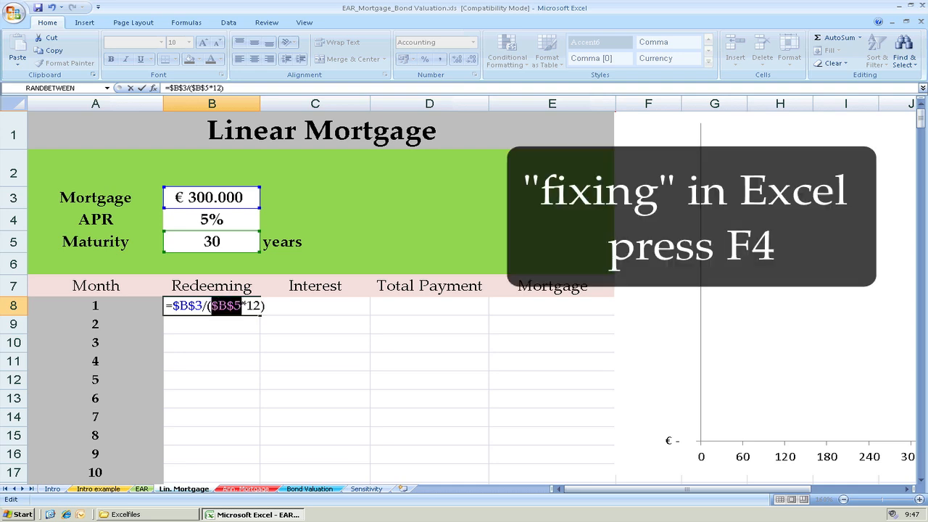
pyautogui.press('Return')
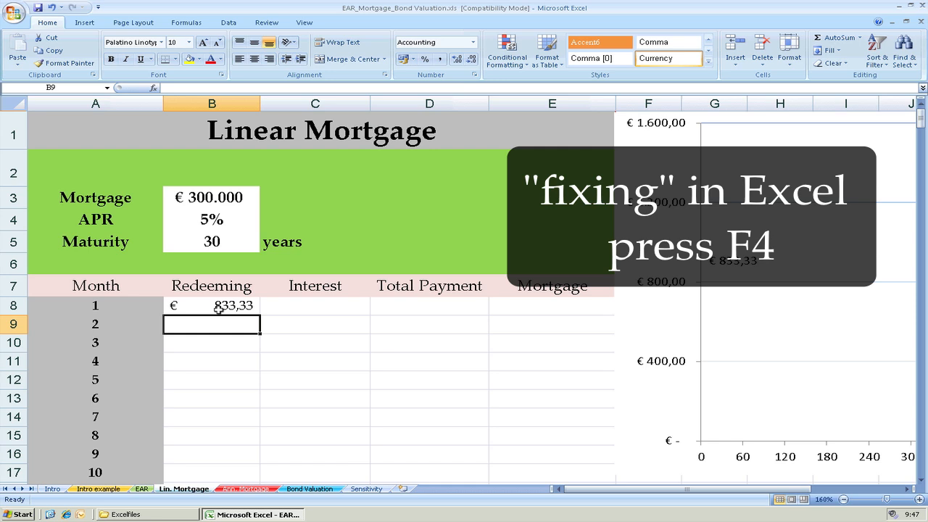
# Fill the redeeming formula from B8 down through month 360 in B367 and return to the start of the sheet
pyautogui.click(204, 303)
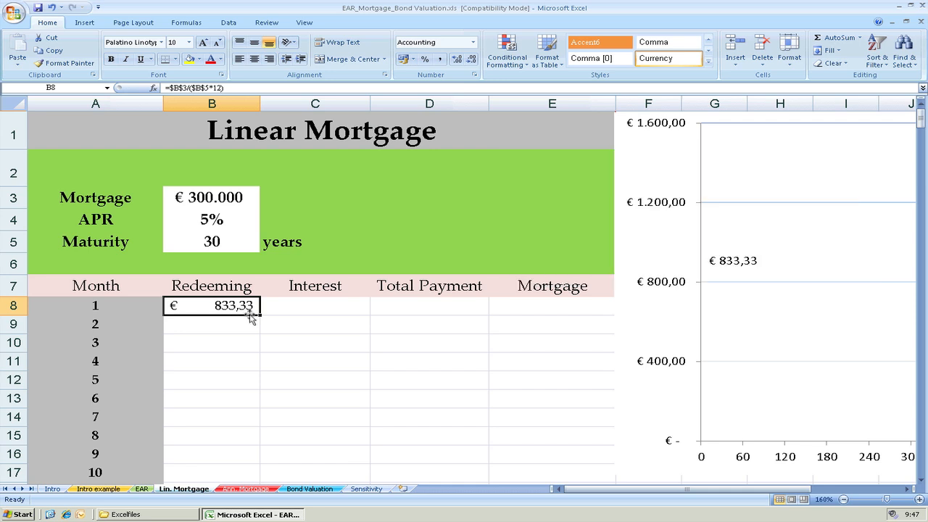
pyautogui.moveTo(260, 314); pyautogui.dragTo(247, 443)
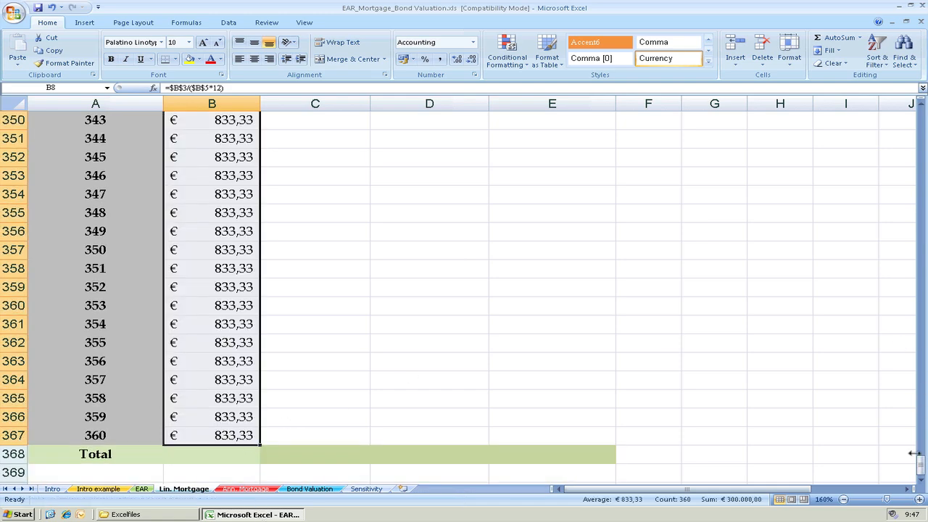
pyautogui.moveTo(921, 464); pyautogui.dragTo(921, 120)
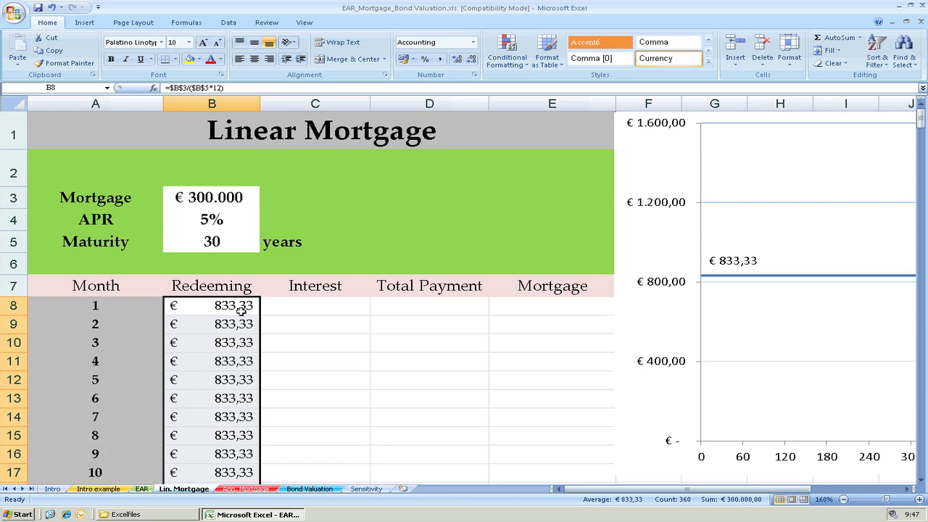
# Enter the month 1 interest formula =B3*B4/12 in C8
pyautogui.click(307, 311)
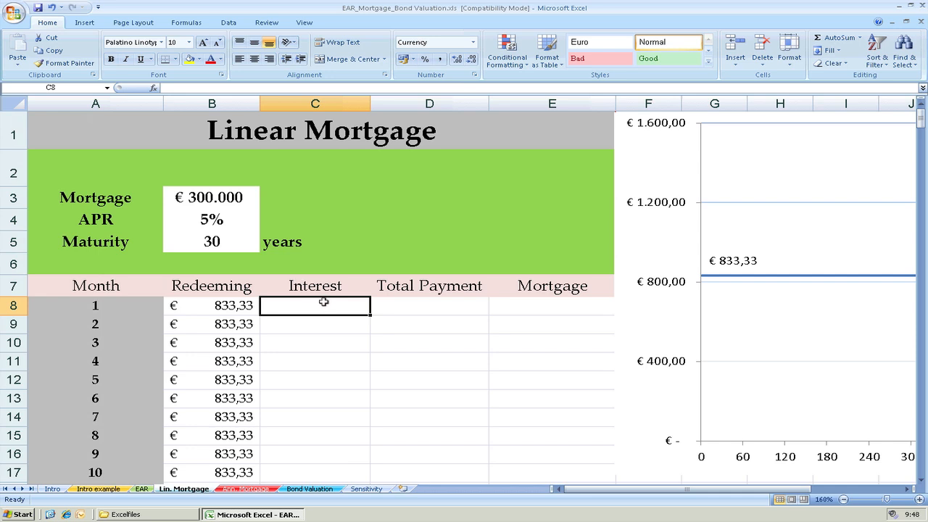
pyautogui.write('=')
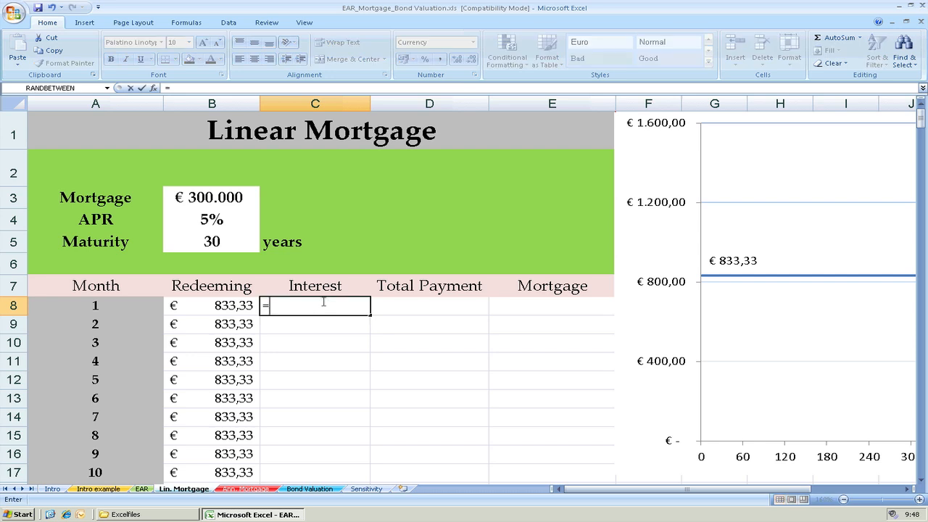
pyautogui.click(216, 201)
pyautogui.write('*')
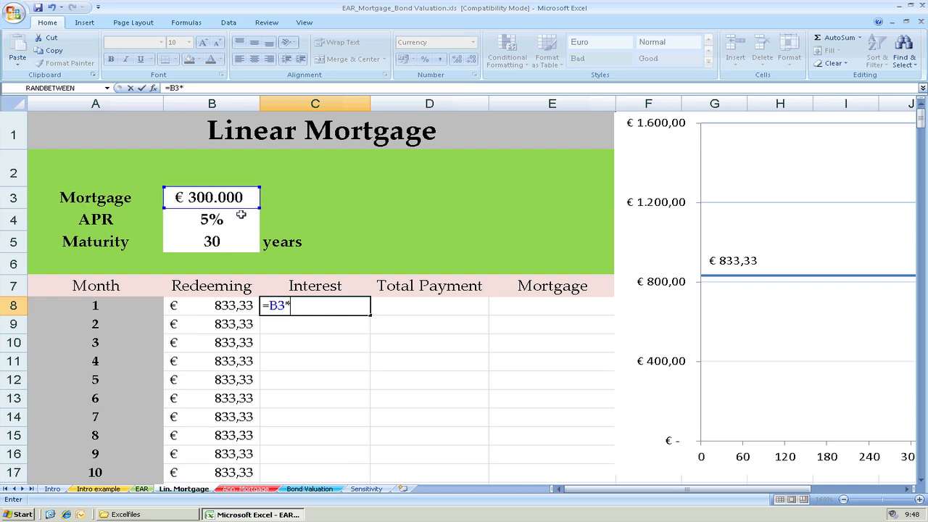
pyautogui.click(239, 217)
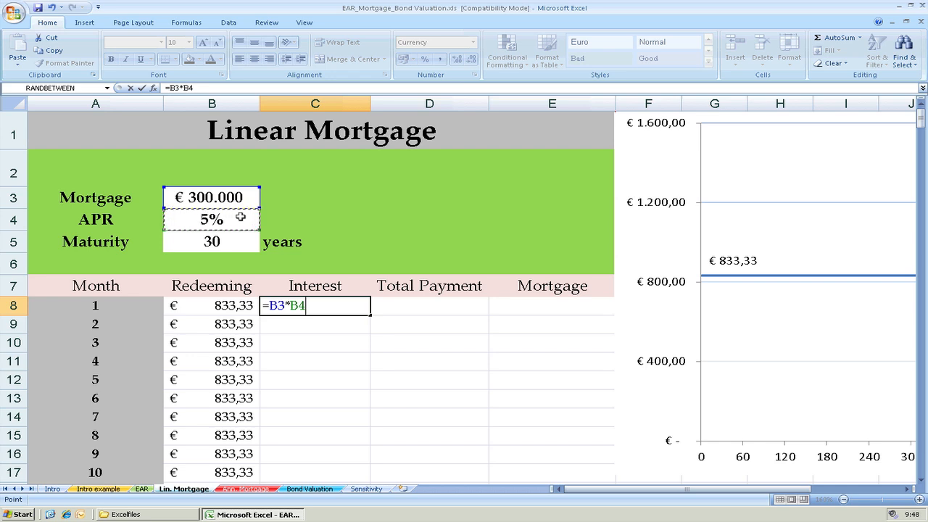
pyautogui.write('/12')
pyautogui.press('Return')
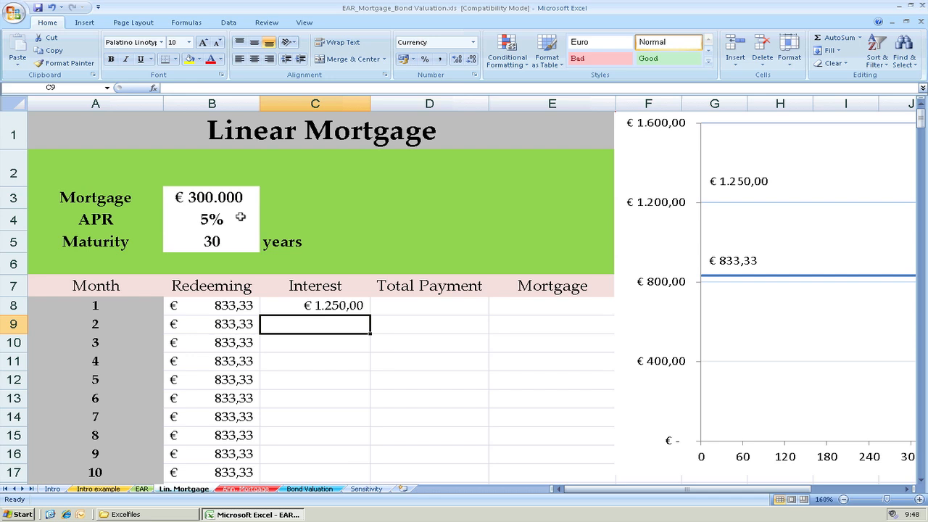
# Enter the month 1 total payment in D8 as redeeming plus interest, =B8+C8
pyautogui.click(419, 304)
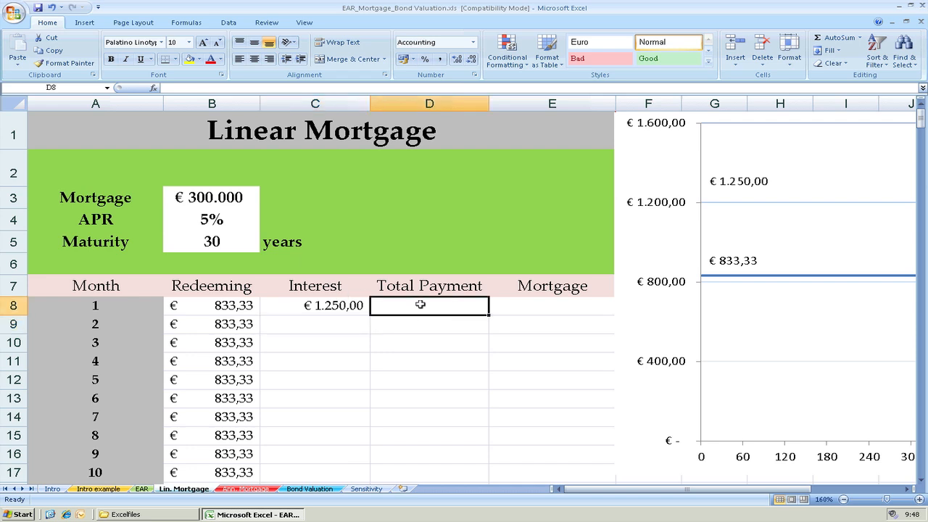
pyautogui.write('=')
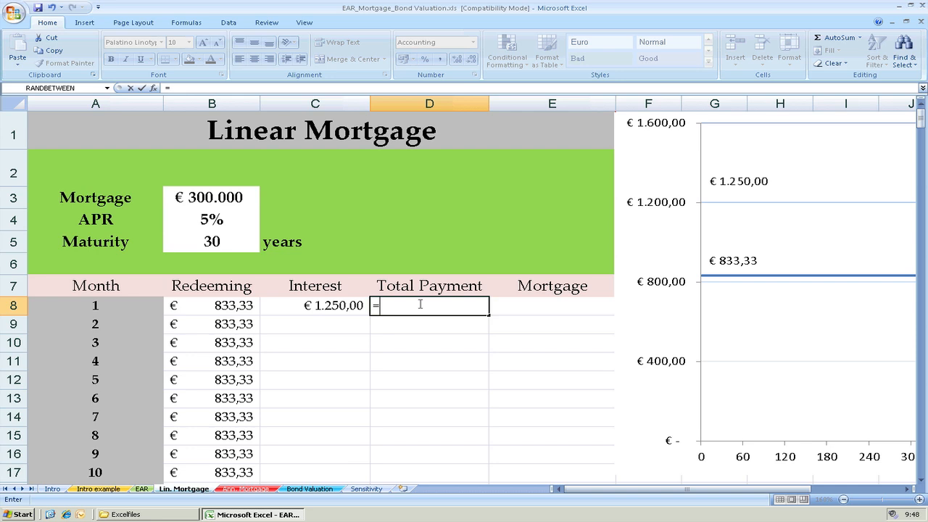
pyautogui.click(234, 305)
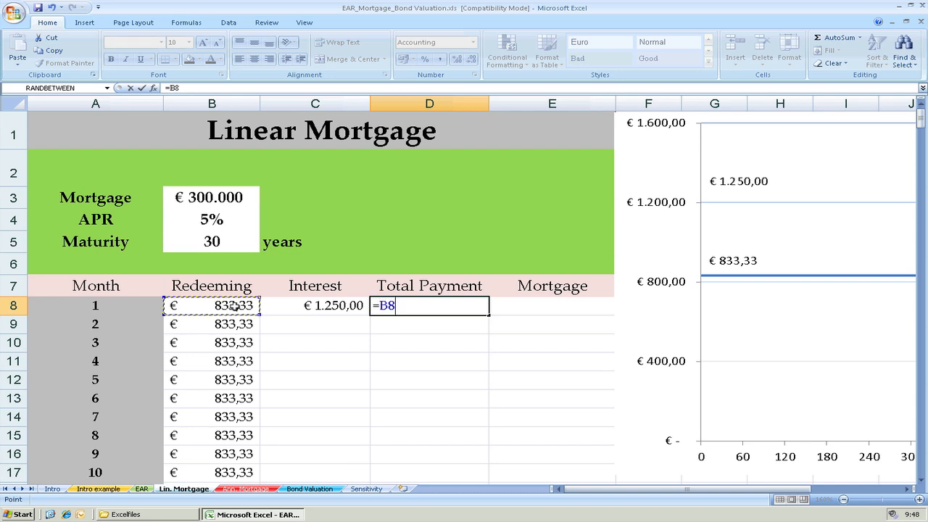
pyautogui.write('=')
pyautogui.press('BackSpace')
pyautogui.write('+')
pyautogui.click(330, 305)
pyautogui.press('Return')
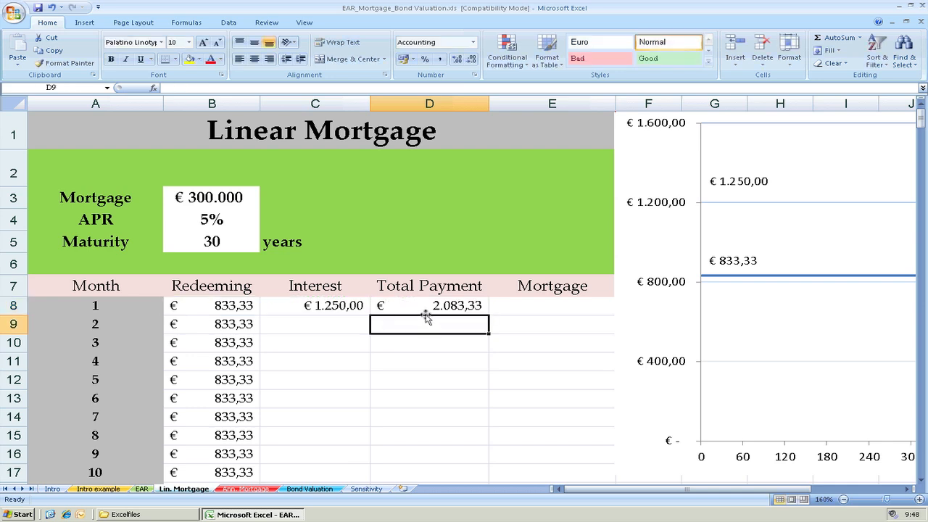
# Enter the remaining mortgage after month 1 in E8 with the formula =B3-B8
pyautogui.click(512, 306)
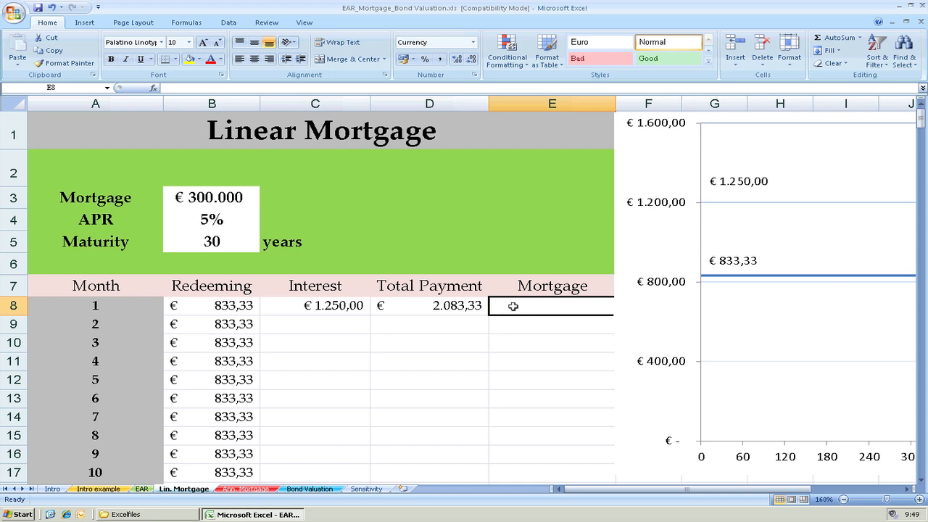
pyautogui.write('=')
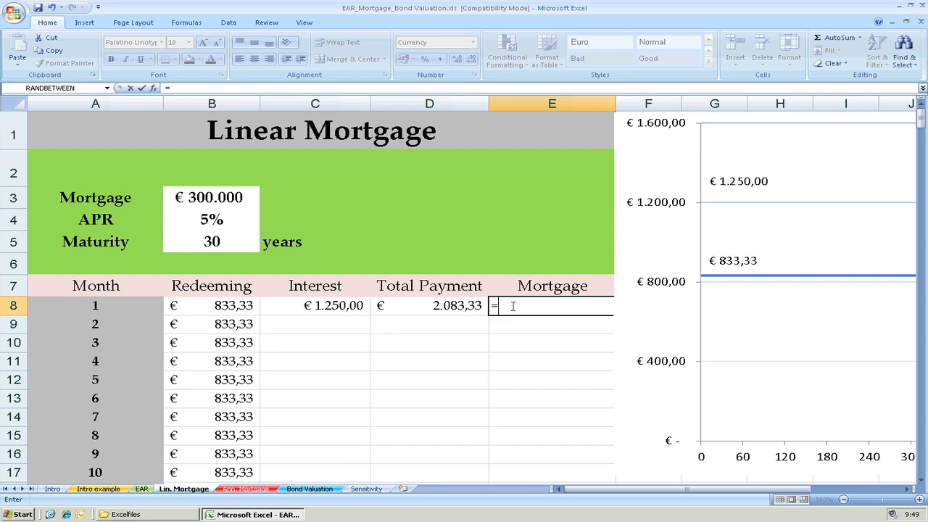
pyautogui.click(222, 200)
pyautogui.write('-')
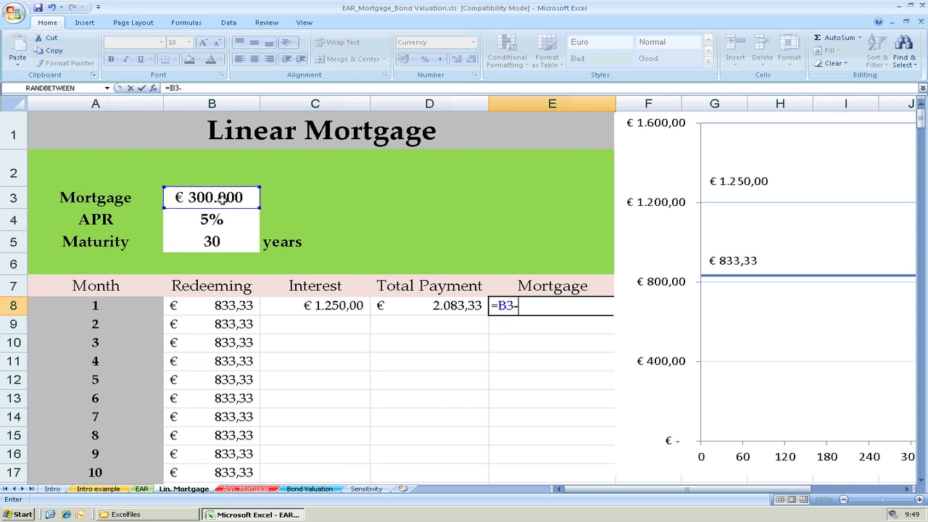
pyautogui.click(247, 305)
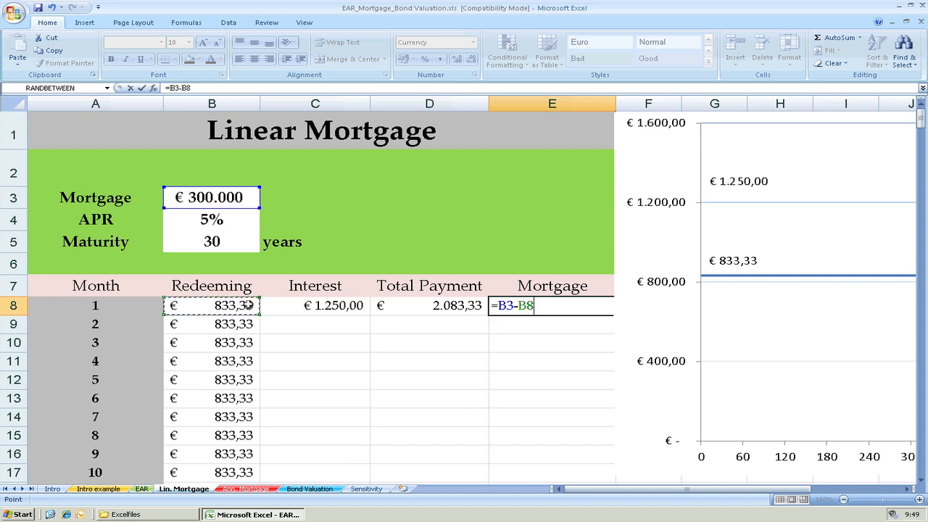
pyautogui.press('Return')
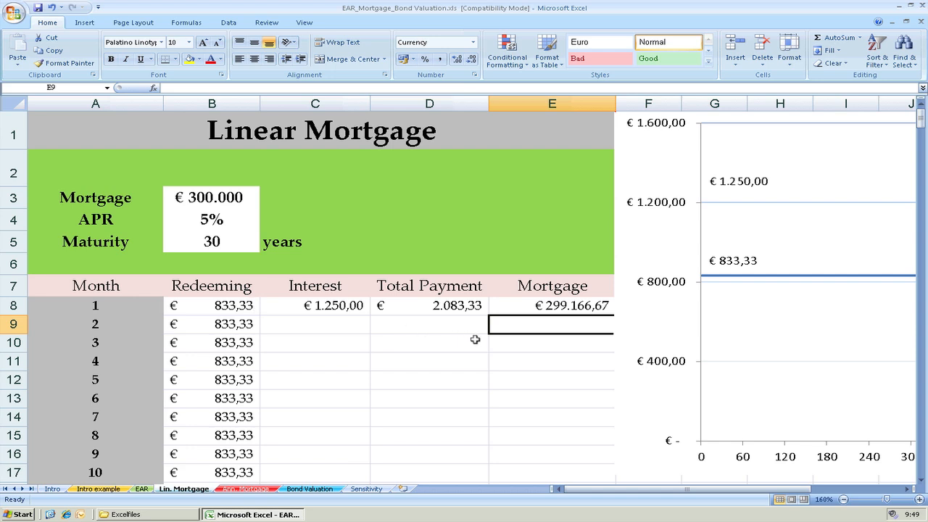
# Review the month 1 formulas for interest in C8, total payment in D8 and remaining mortgage in E8
pyautogui.click(356, 305)
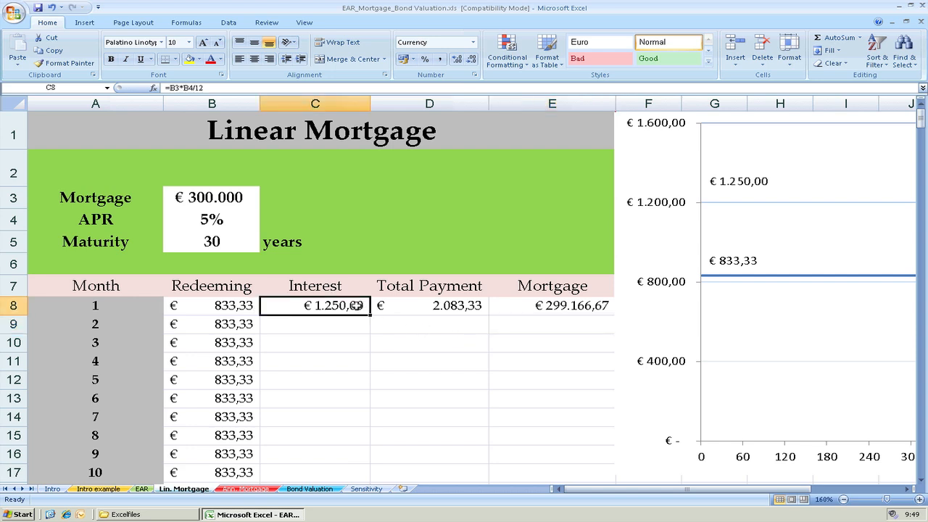
pyautogui.doubleClick(355, 305)
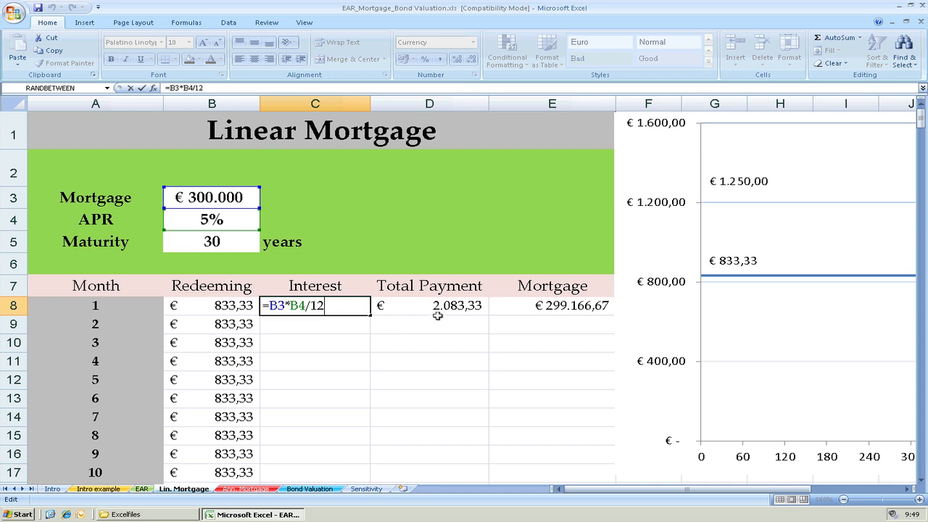
pyautogui.press('Return')
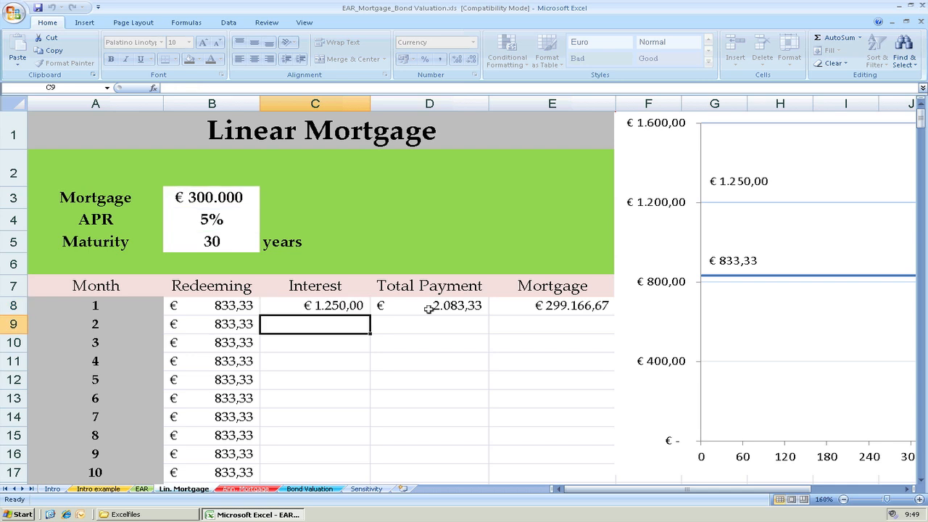
pyautogui.click(428, 308)
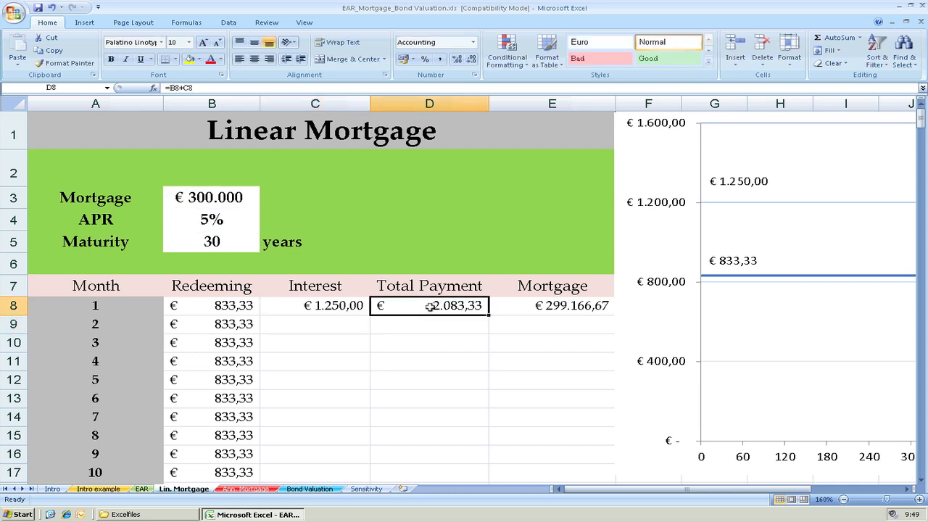
pyautogui.doubleClick(519, 305)
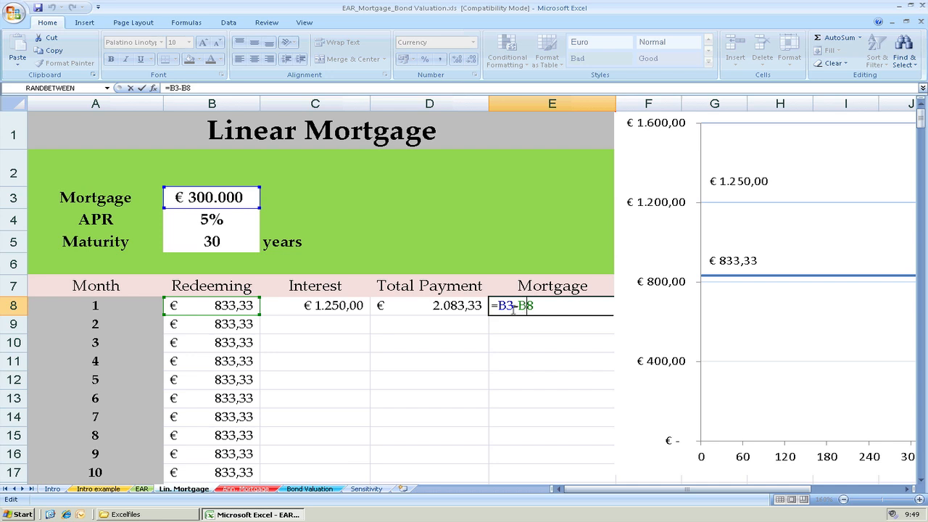
pyautogui.click(514, 306)
pyautogui.press('Return')
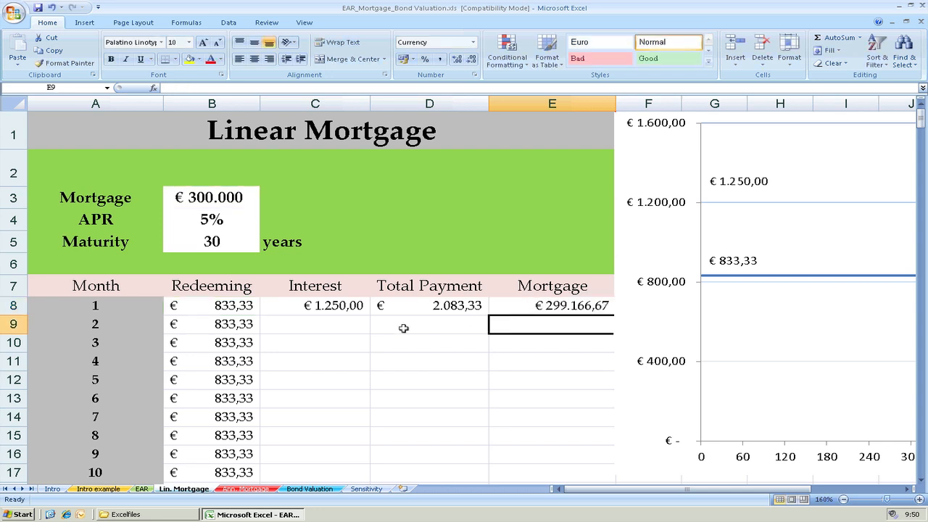
# Enter the month 2 interest formula =$B$4*E8/12 in C9, with an absolute reference to the APR
pyautogui.click(295, 324)
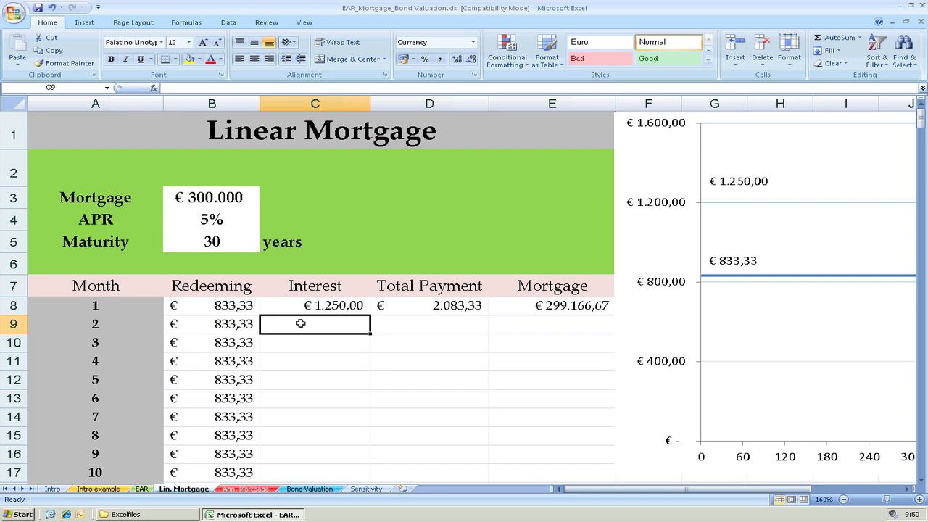
pyautogui.write('=')
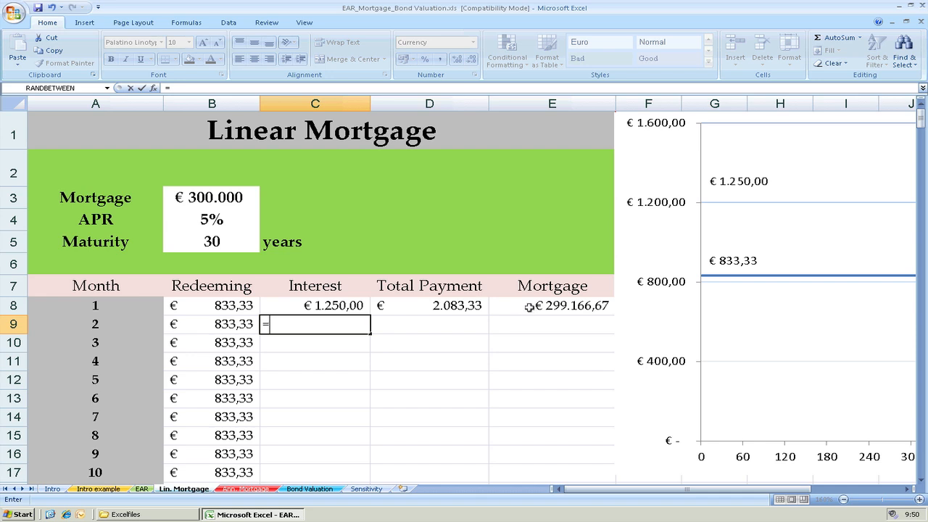
pyautogui.click(218, 222)
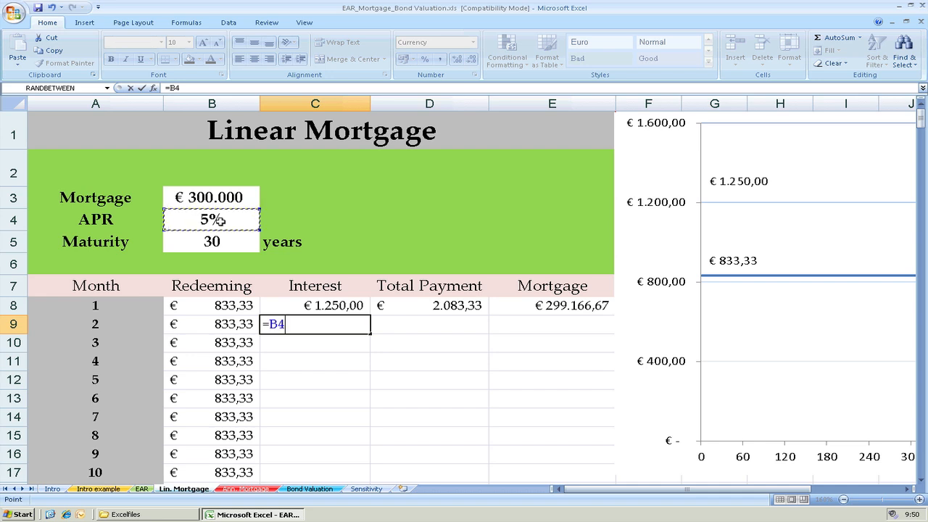
pyautogui.press('F4')
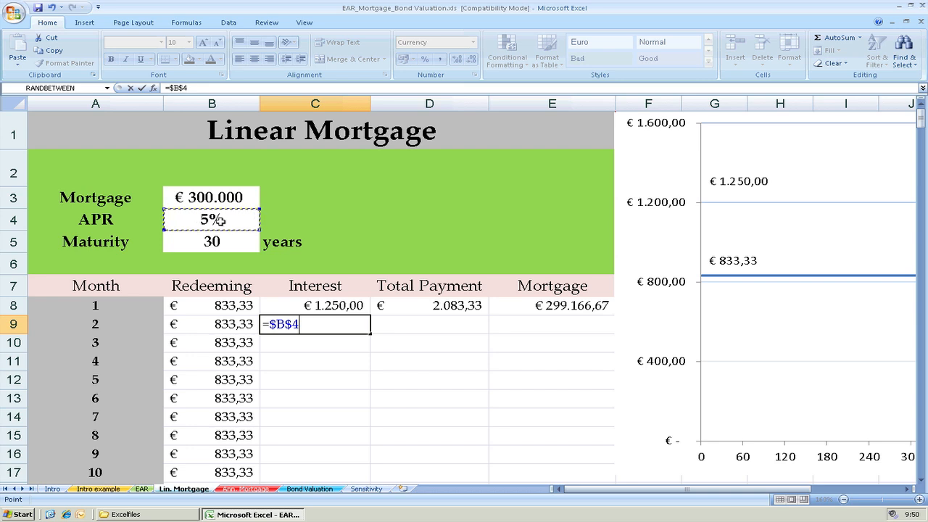
pyautogui.write('*')
pyautogui.click(561, 309)
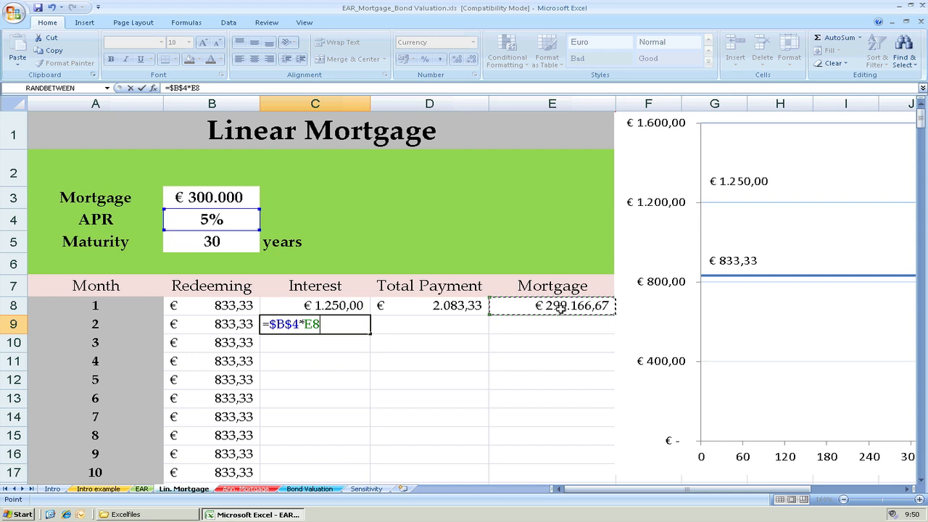
pyautogui.write('*')
pyautogui.press('BackSpace')
pyautogui.write('/12')
pyautogui.press('Return')
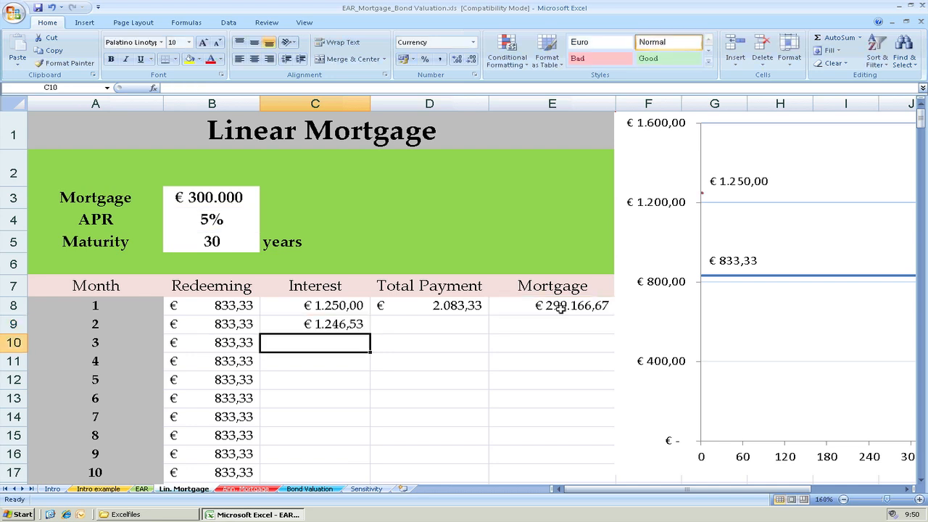
# Enter the month 2 total payment in D9 as redeeming plus interest, =B9+C9
pyautogui.click(432, 325)
pyautogui.write('=')
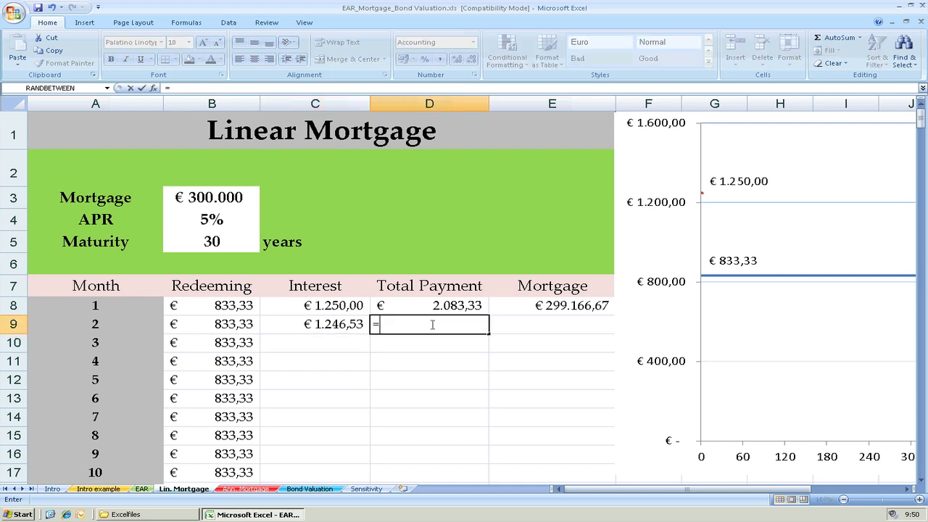
pyautogui.click(247, 328)
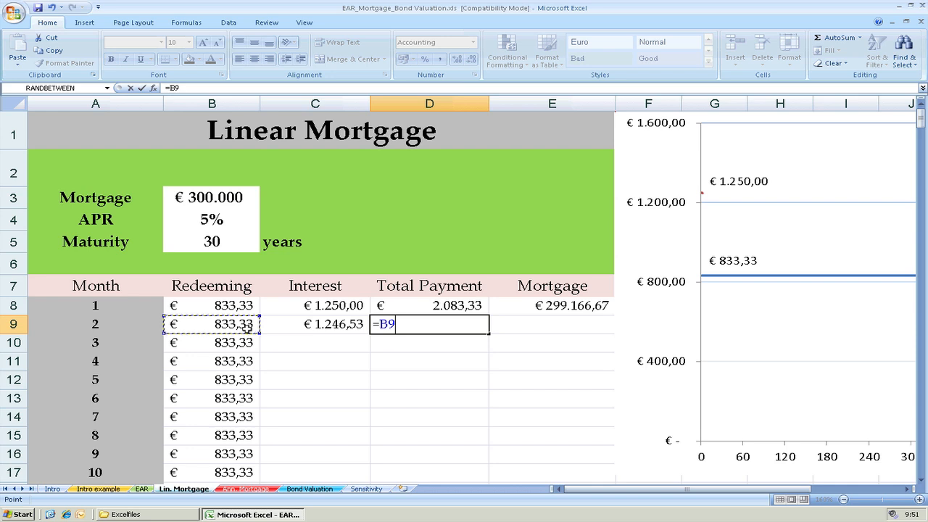
pyautogui.write('+')
pyautogui.click(293, 326)
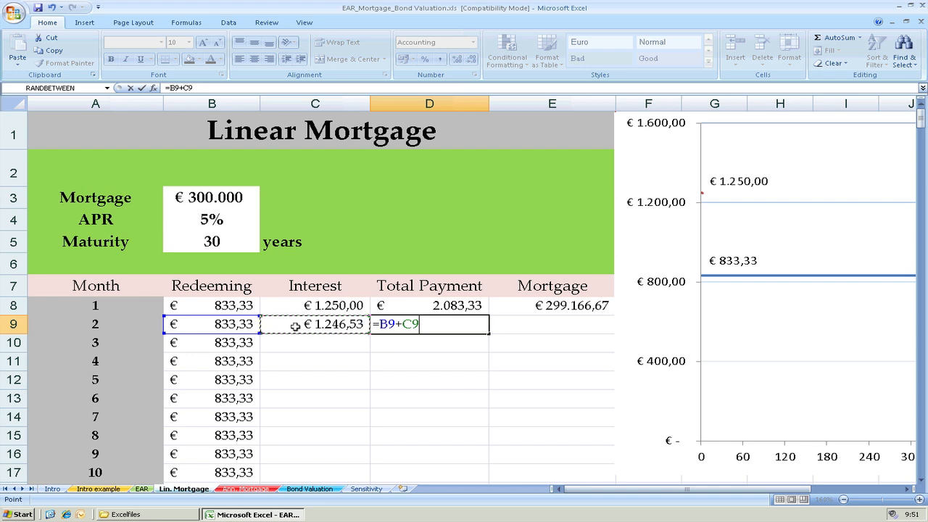
pyautogui.press('Return')
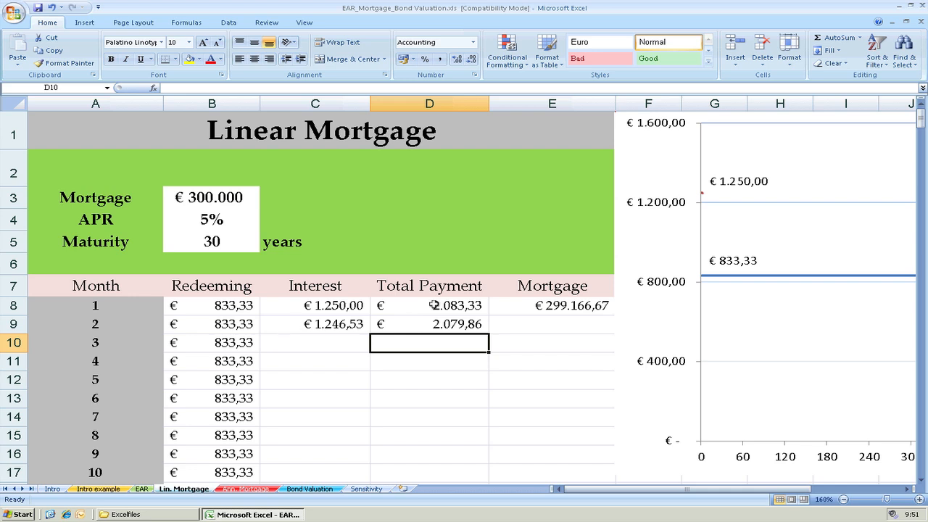
# Enter the remaining mortgage after month 2 in E9 with the formula =E8-B9
pyautogui.click(543, 323)
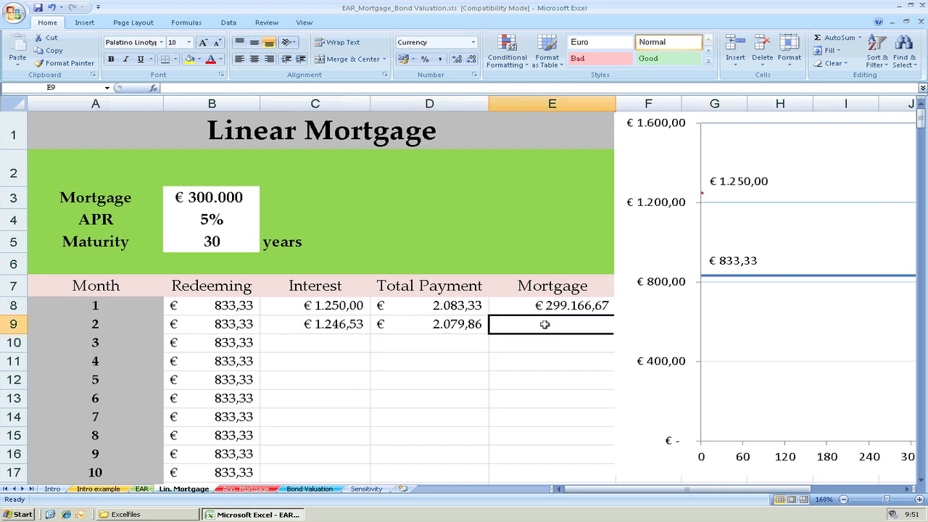
pyautogui.write('=')
pyautogui.click(544, 306)
pyautogui.write('-')
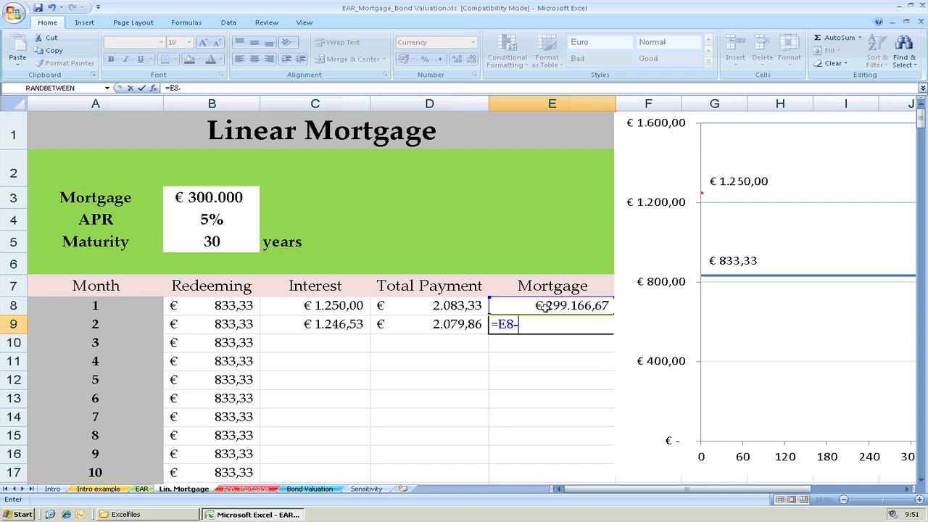
pyautogui.click(242, 326)
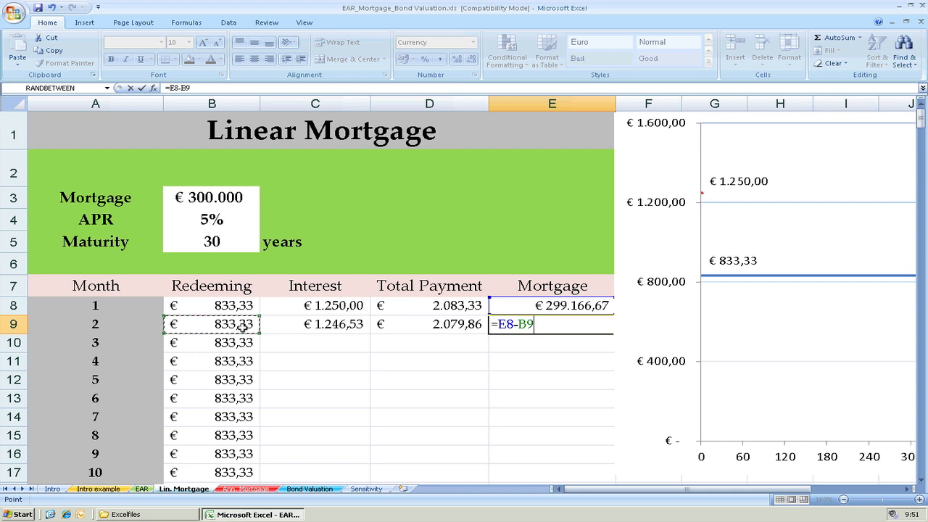
pyautogui.press('Return')
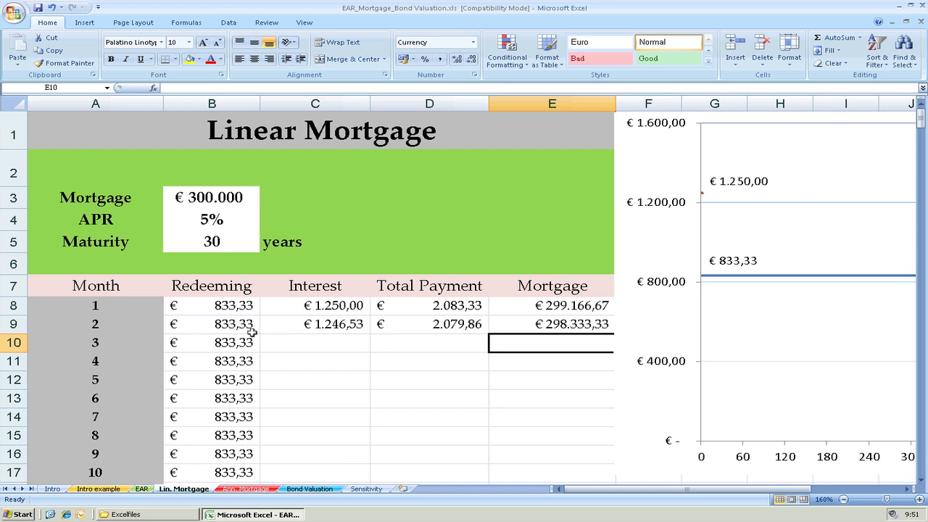
# Shift the chart clear of column E's edge and fill the month 2 formulas in C9:E9 down through month 360 in row 367
pyautogui.click(341, 321)
pyautogui.moveTo(428, 311); pyautogui.dragTo(602, 327)
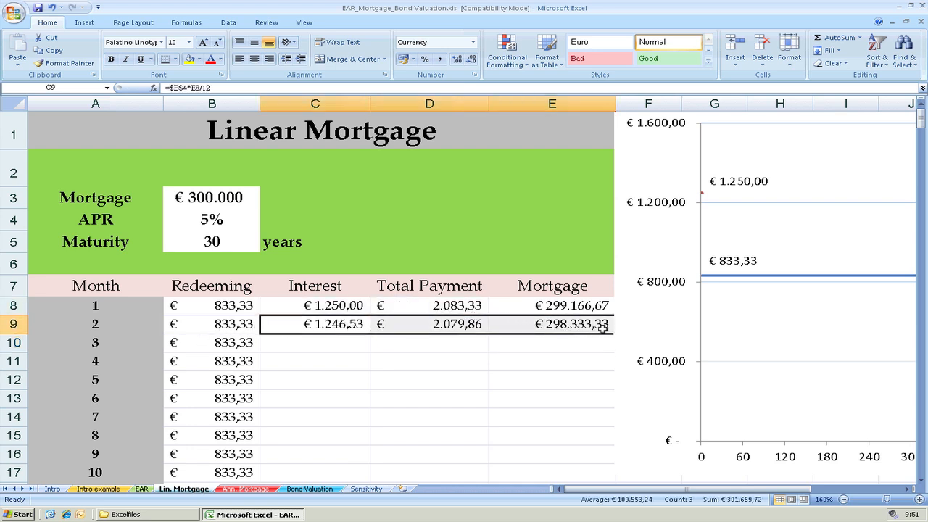
pyautogui.click(658, 331)
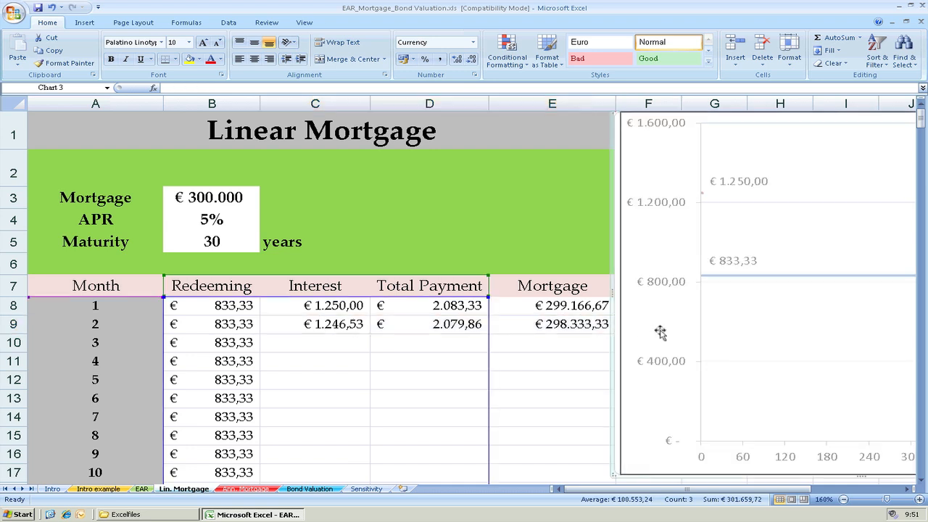
pyautogui.click(396, 337)
pyautogui.moveTo(330, 326); pyautogui.dragTo(552, 326)
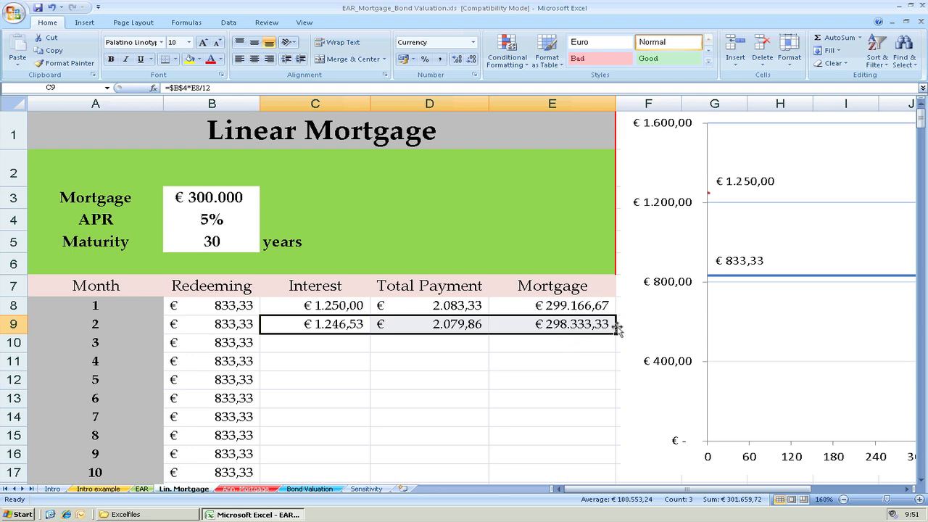
pyautogui.moveTo(615, 334); pyautogui.dragTo(608, 422)
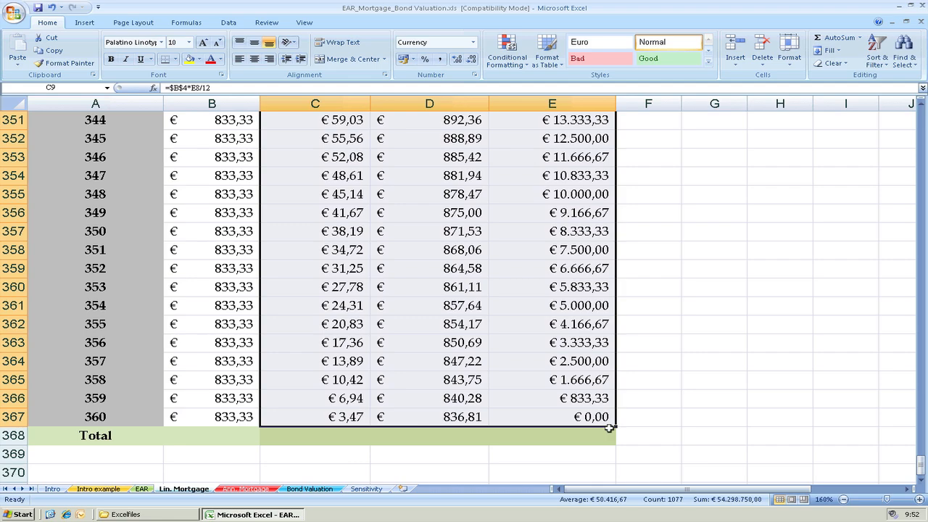
# Check the copied month 3 formulas for interest in C10, total payment in D10 and remaining mortgage in E10
pyautogui.moveTo(922, 475); pyautogui.dragTo(921, 117)
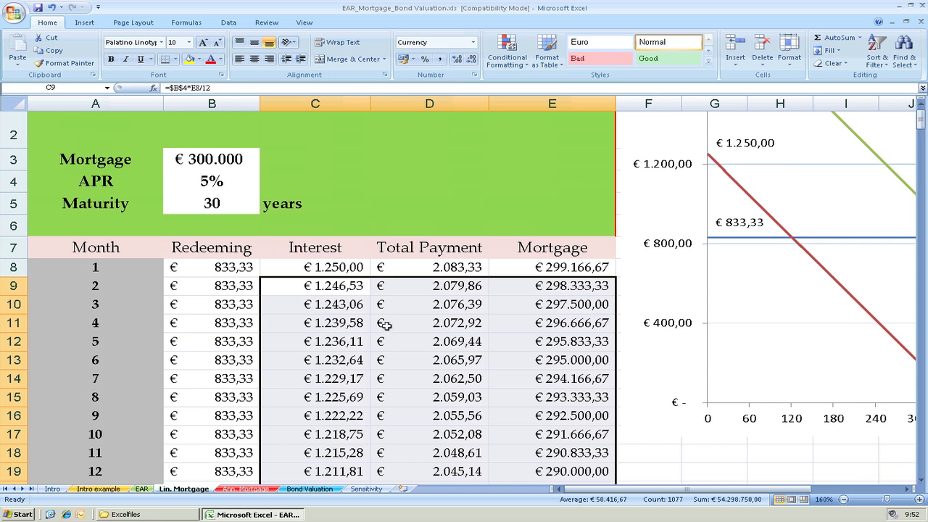
pyautogui.click(387, 326)
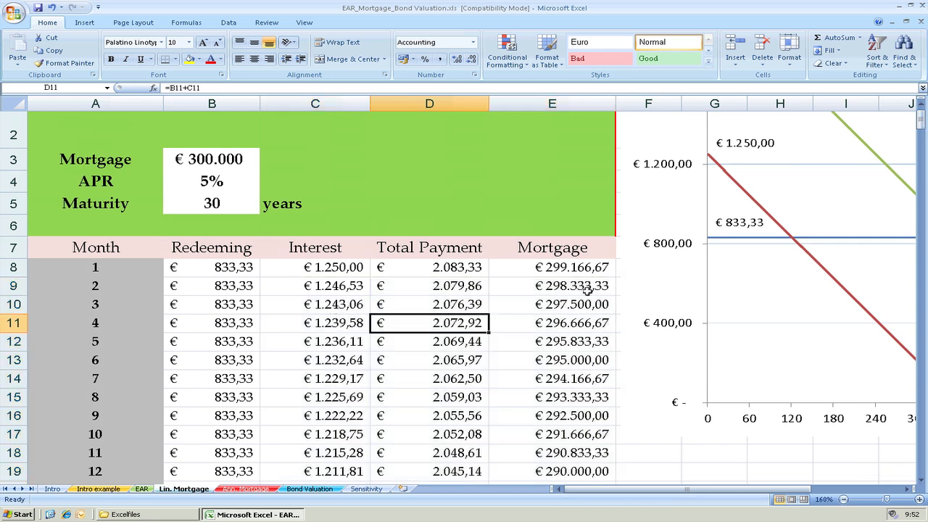
pyautogui.click(354, 305)
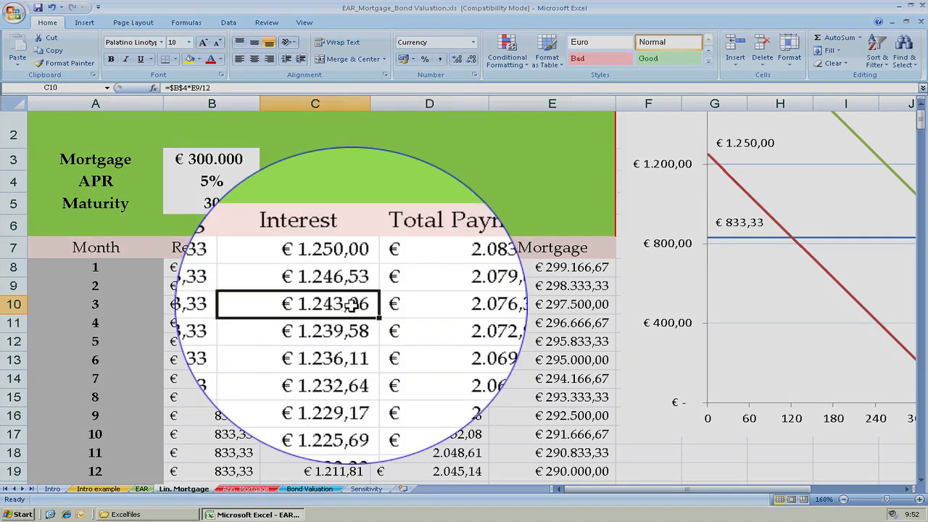
pyautogui.doubleClick(352, 305)
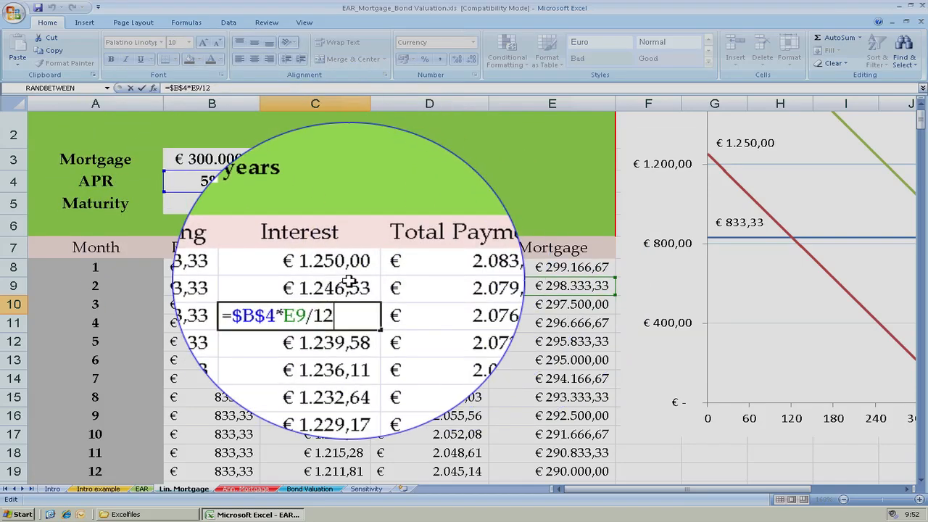
pyautogui.press('Return')
pyautogui.doubleClick(408, 305)
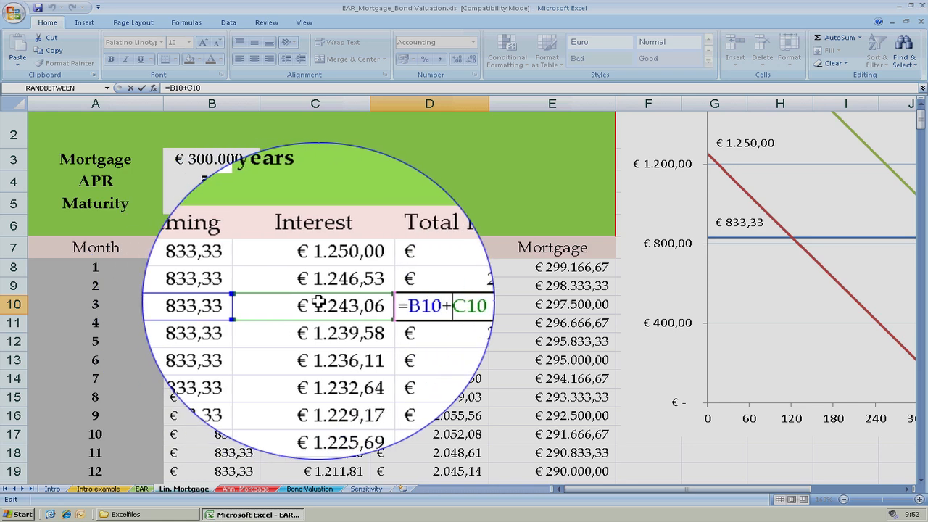
pyautogui.press('Return')
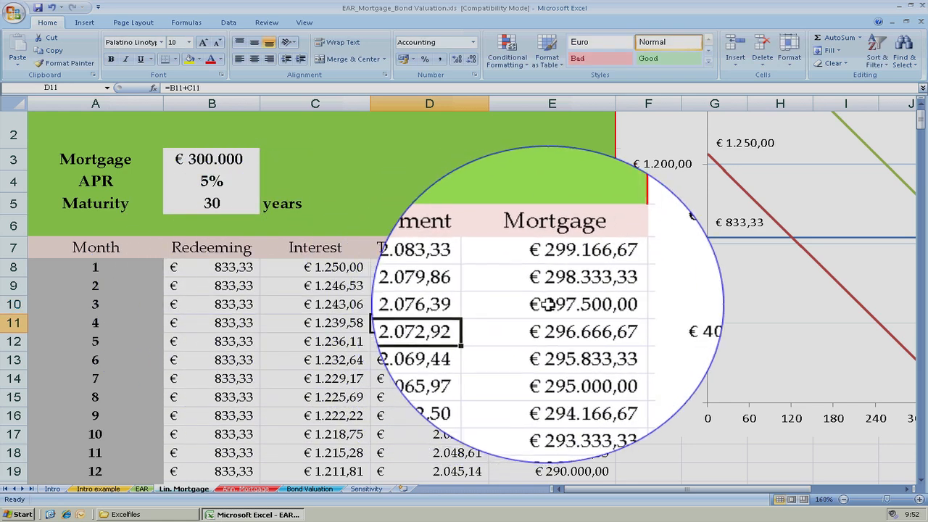
pyautogui.click(573, 304)
pyautogui.write('=E9-B10')
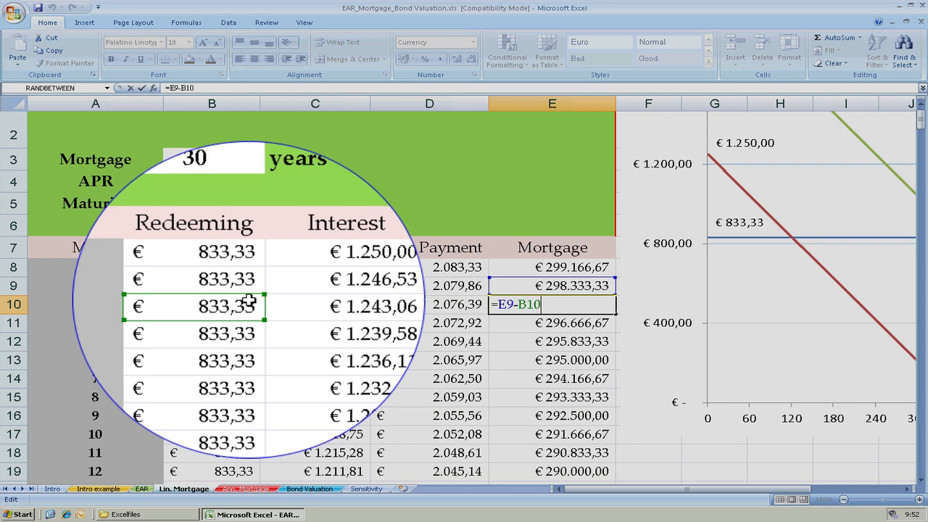
pyautogui.press('Return')
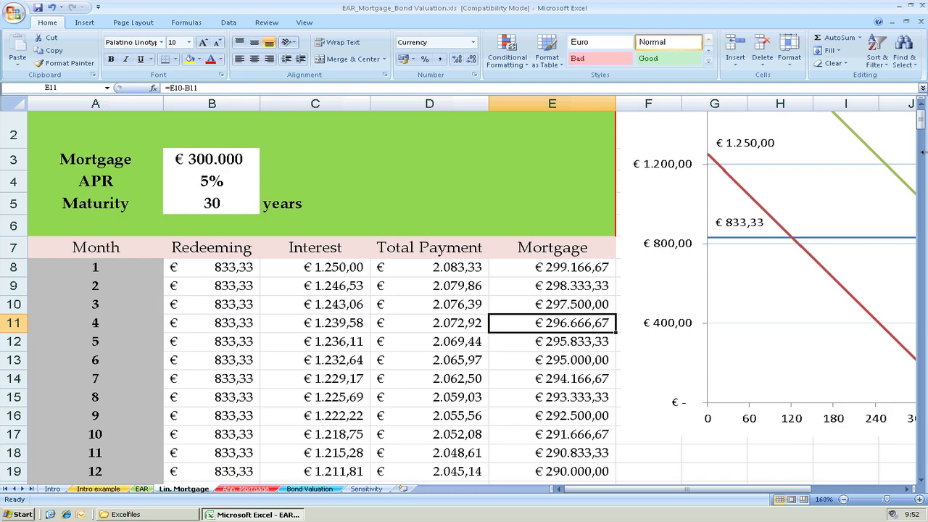
# Total the redeeming column in the Total row, cell B368, with the formula =SUM(B8:B367)
pyautogui.moveTo(923, 120); pyautogui.dragTo(920, 448)
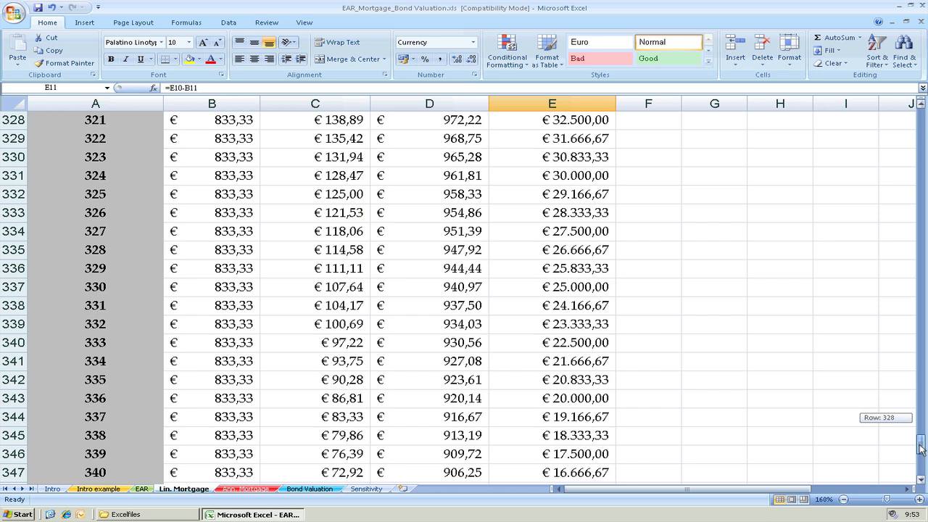
pyautogui.moveTo(920, 448); pyautogui.dragTo(920, 471)
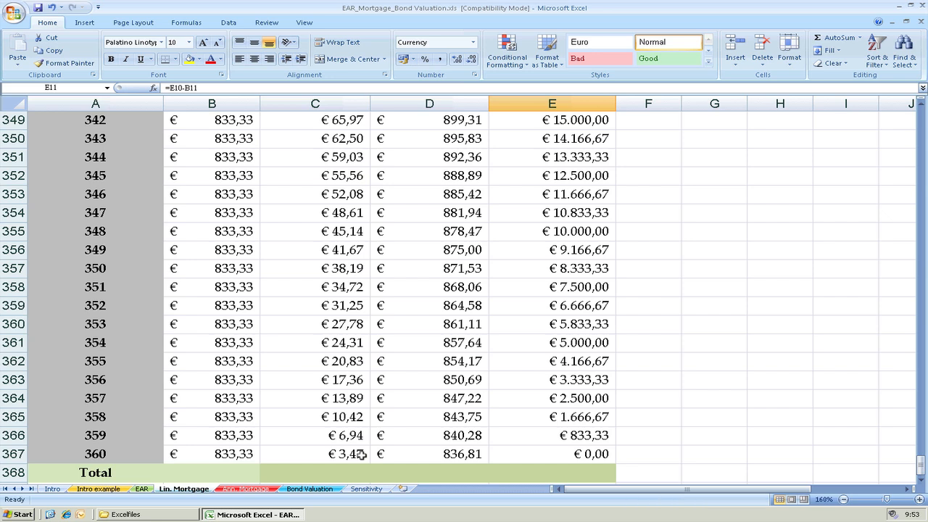
pyautogui.click(234, 474)
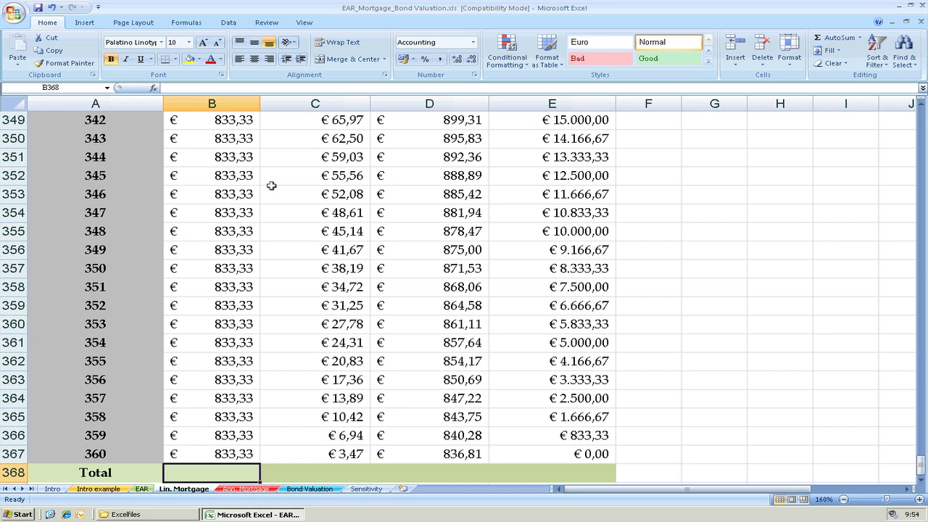
pyautogui.click(835, 37)
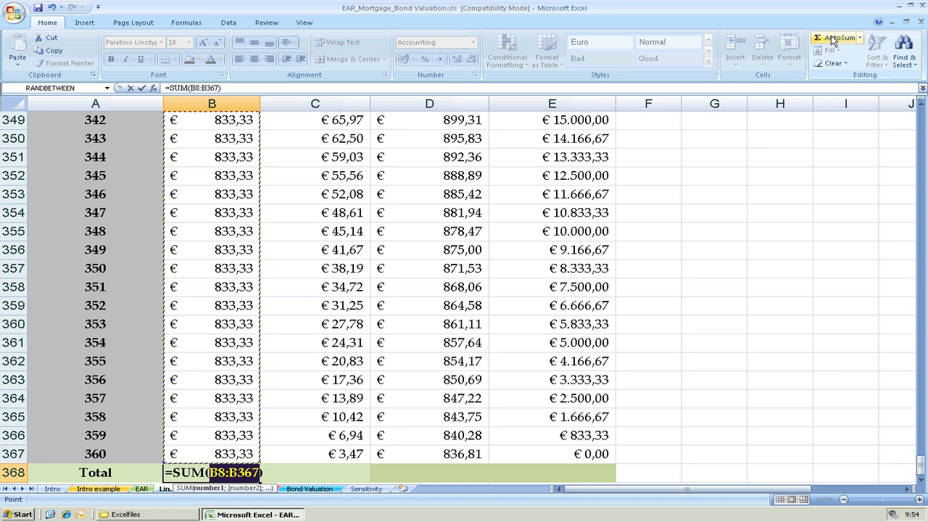
pyautogui.press('Return')
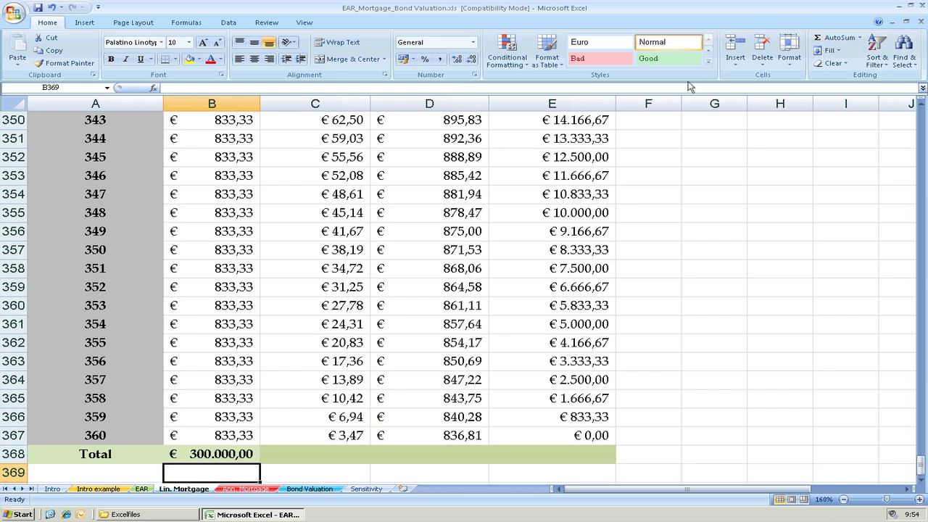
# Add AutoSum totals for the interest column in C368 and the total payment column in D368, covering rows 8 to 367
pyautogui.click(315, 455)
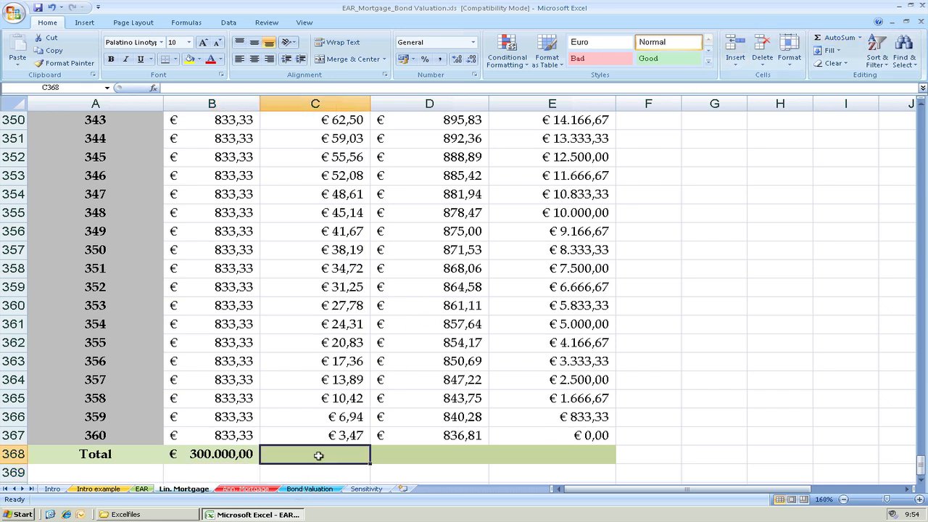
pyautogui.click(822, 44)
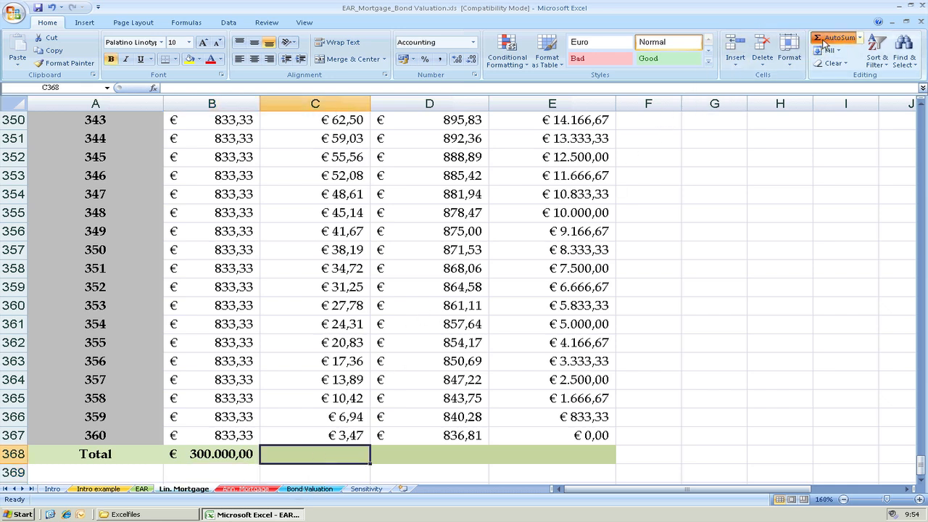
pyautogui.press('Return')
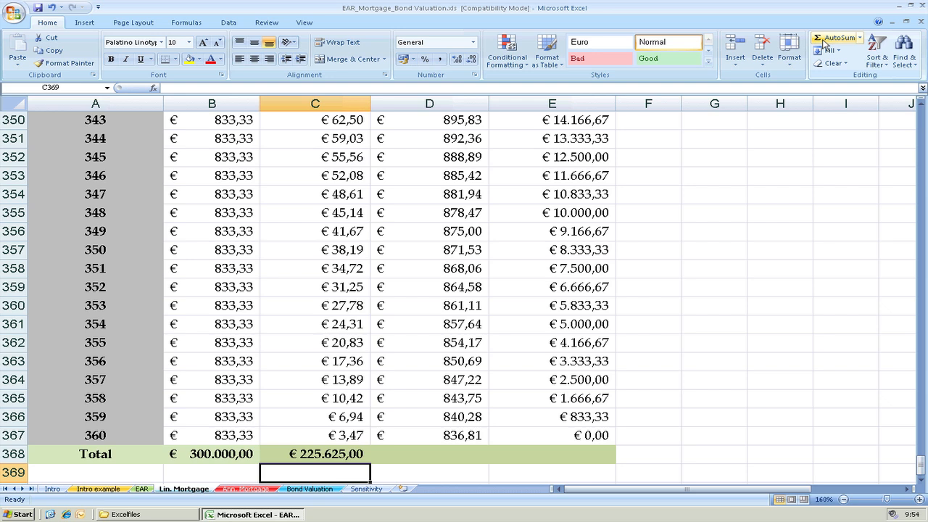
pyautogui.click(433, 458)
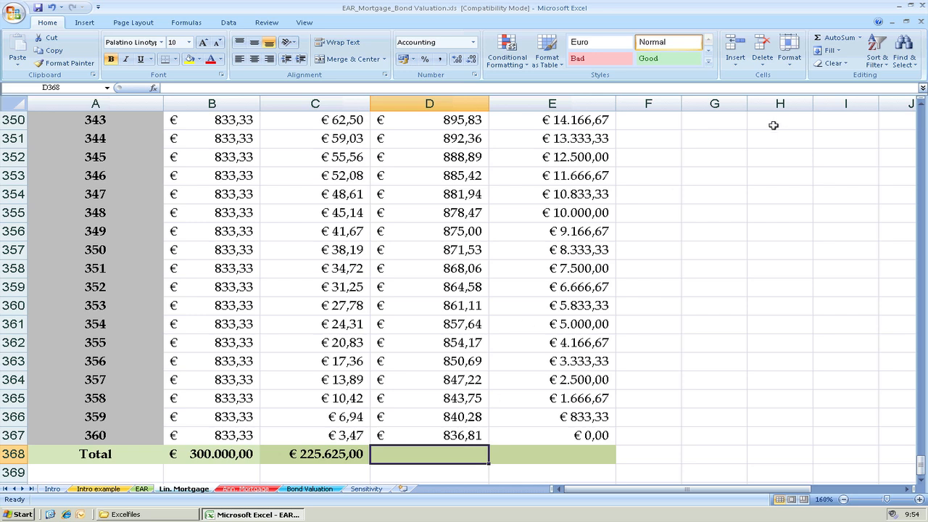
pyautogui.click(824, 38)
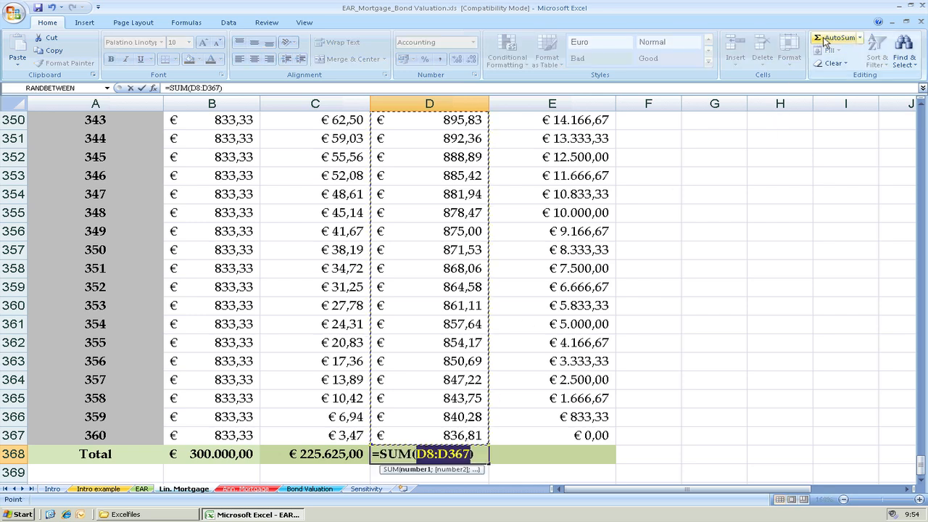
pyautogui.press('Return')
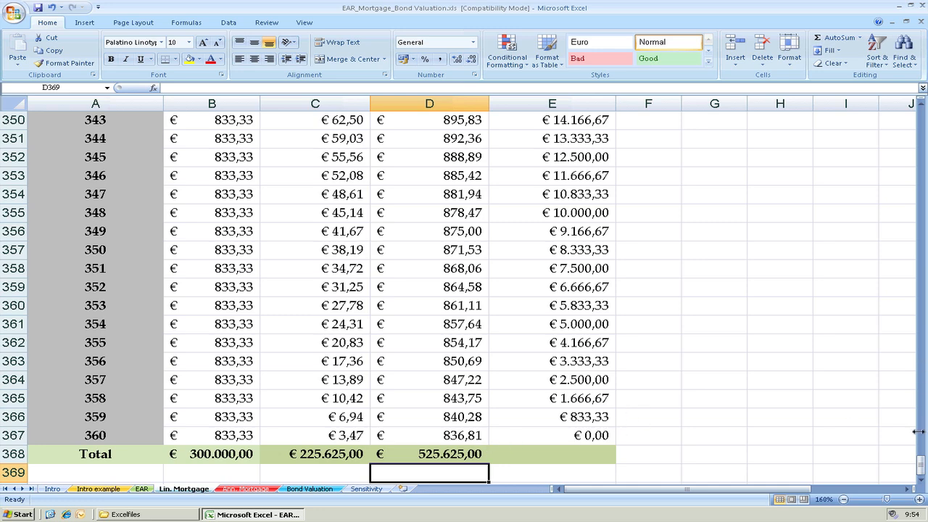
# Set the fixed maximum of the mortgage chart's vertical axis to 2400 and deselect the chart
pyautogui.moveTo(922, 464); pyautogui.dragTo(921, 464)
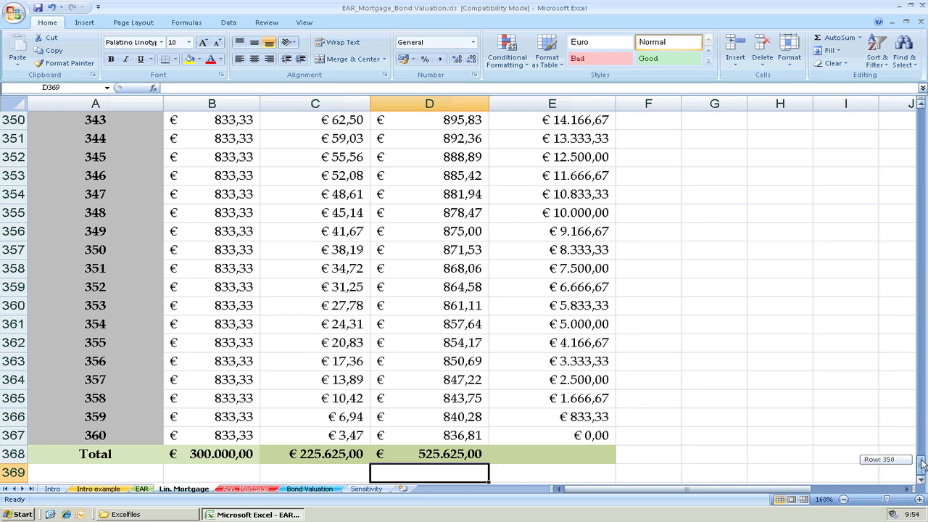
pyautogui.moveTo(925, 395); pyautogui.dragTo(920, 116)
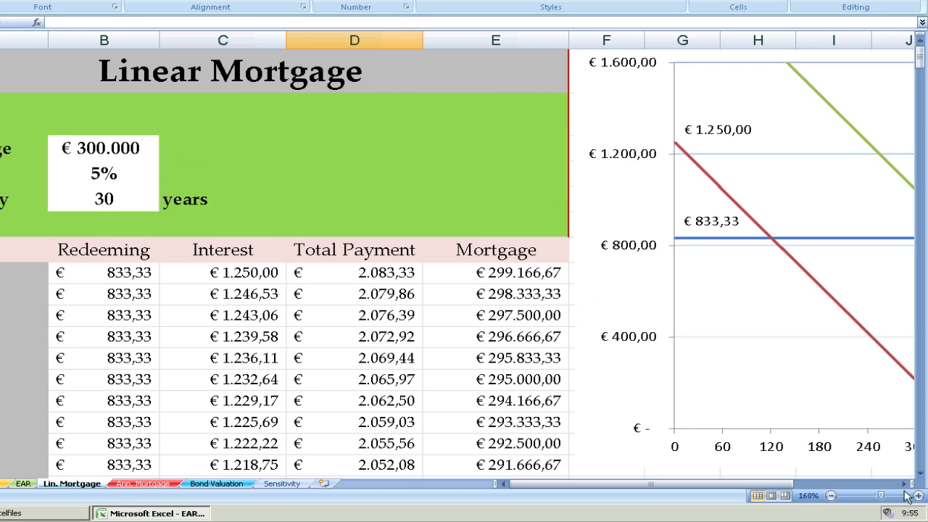
pyautogui.moveTo(731, 488); pyautogui.dragTo(796, 480)
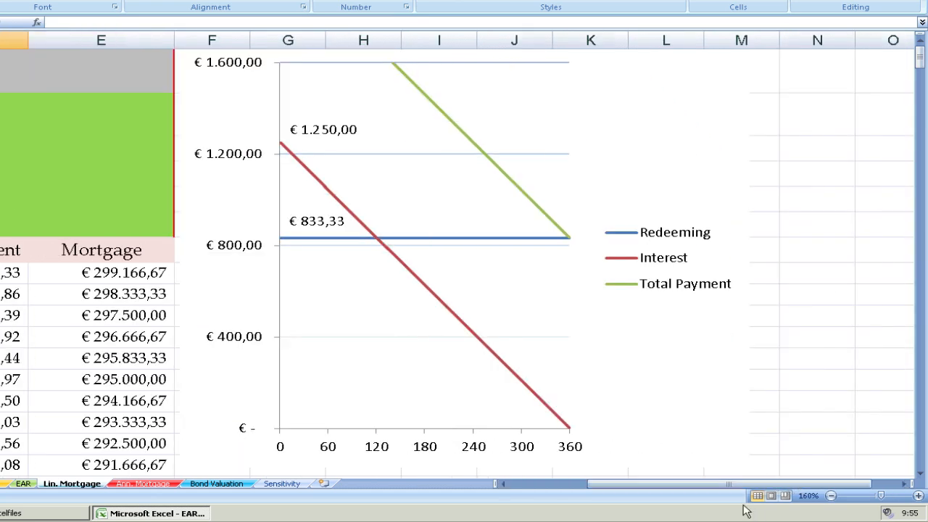
pyautogui.click(215, 161)
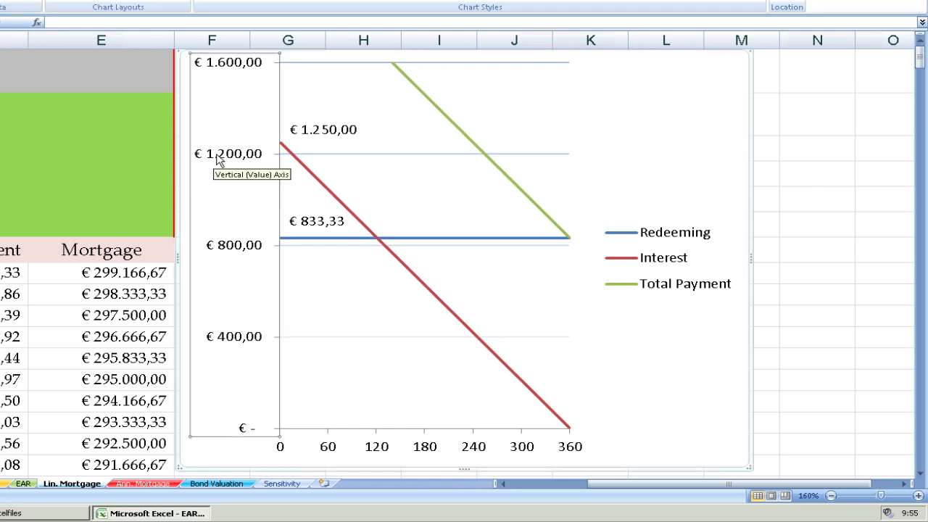
pyautogui.rightClick(221, 161)
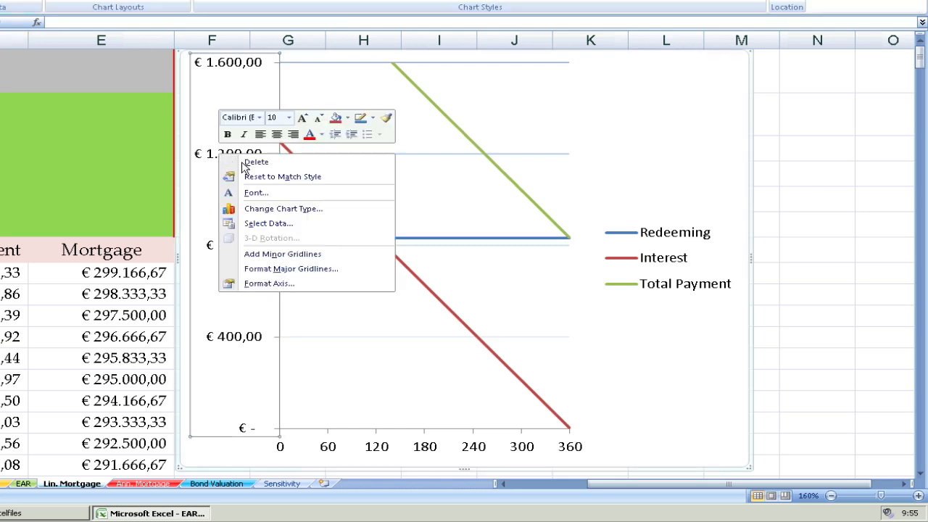
pyautogui.click(256, 285)
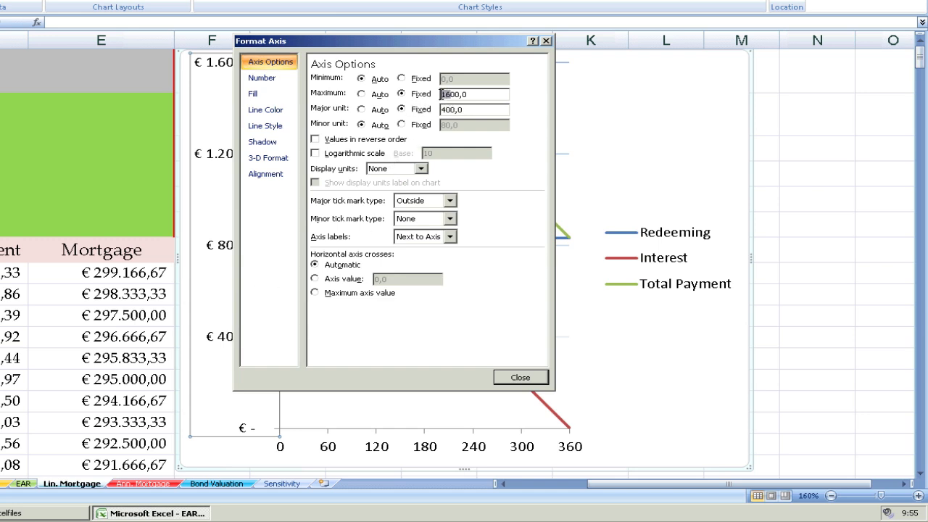
pyautogui.write('24')
pyautogui.press('Return')
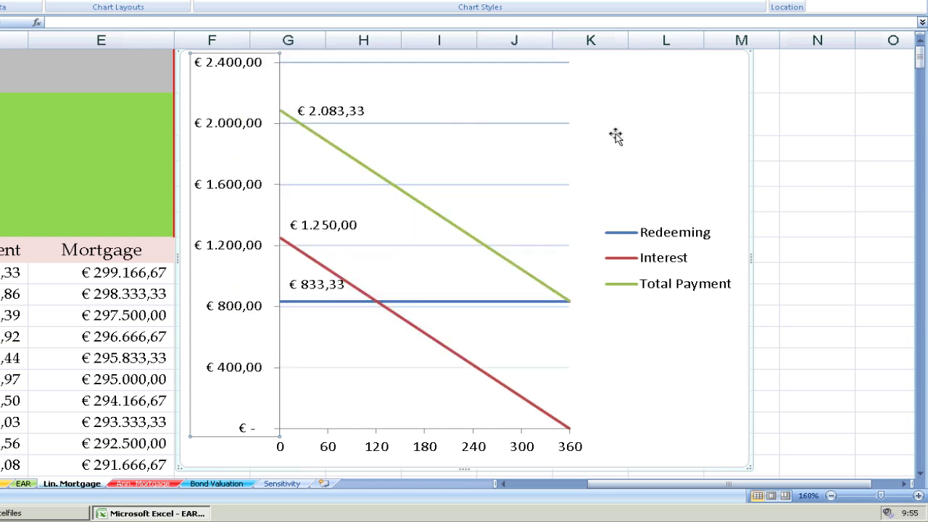
pyautogui.click(818, 122)
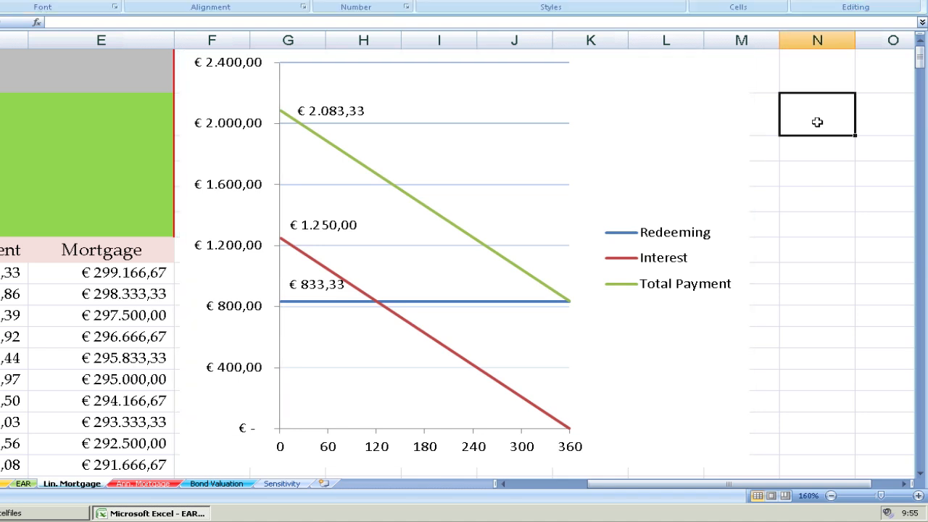
# Examine the start and end points of the Interest line in the mortgage chart
pyautogui.click(553, 251)
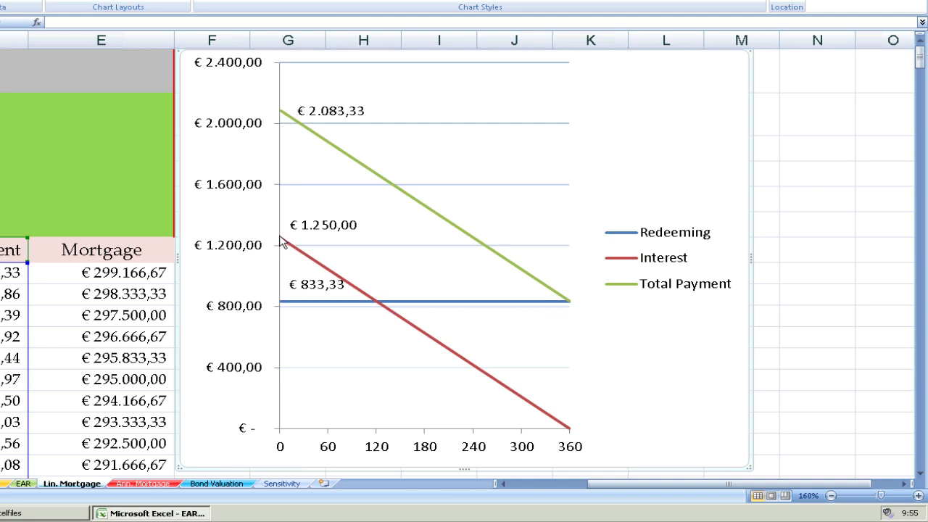
pyautogui.moveTo(281, 239)
pyautogui.moveTo(571, 437)
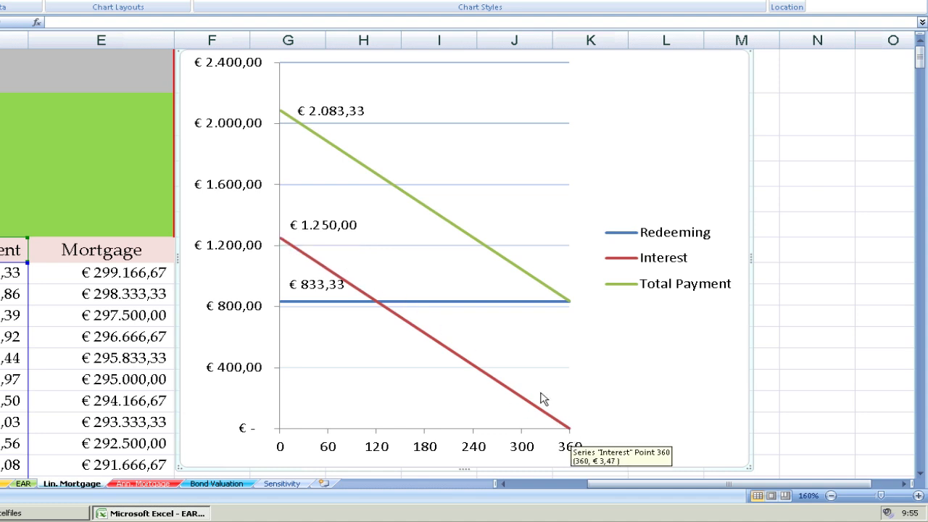